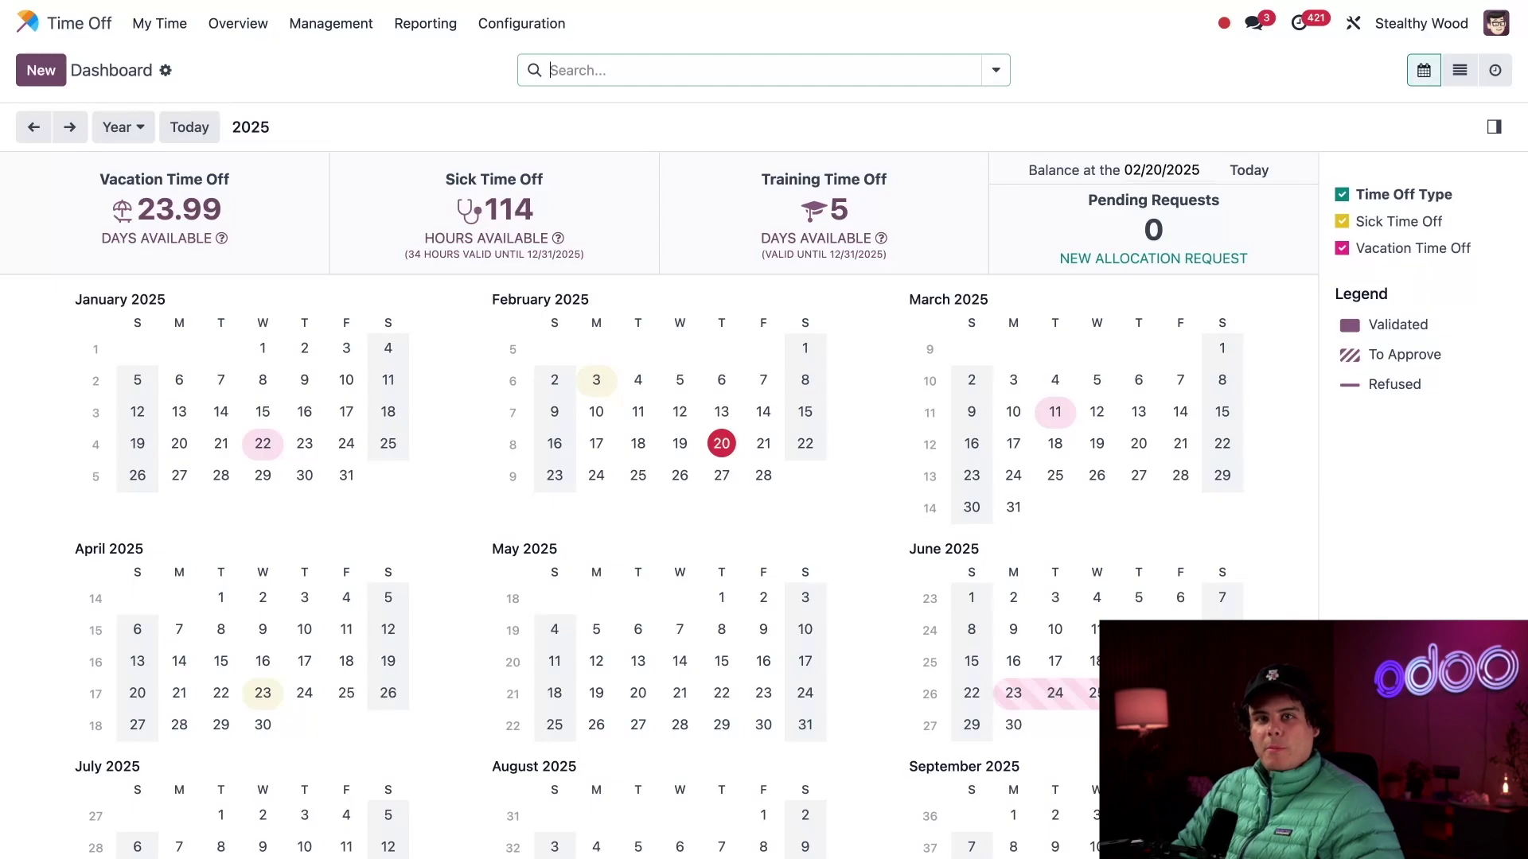
# Open Time Off Analysis by Employee and expand the first employee's Vacation Time Off group to its two records.
pyautogui.click(434, 27)
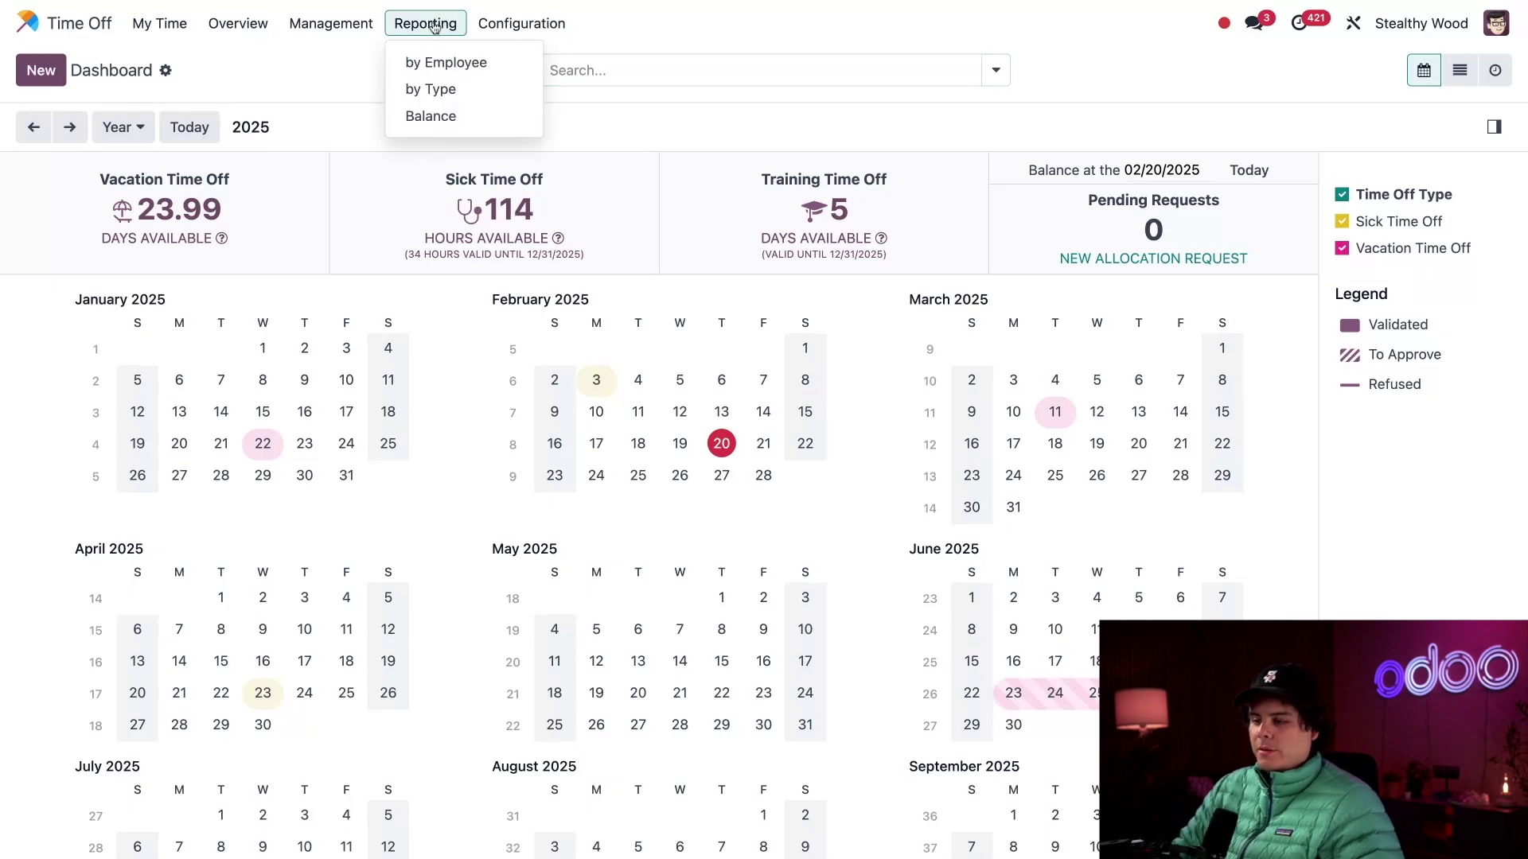
pyautogui.click(435, 61)
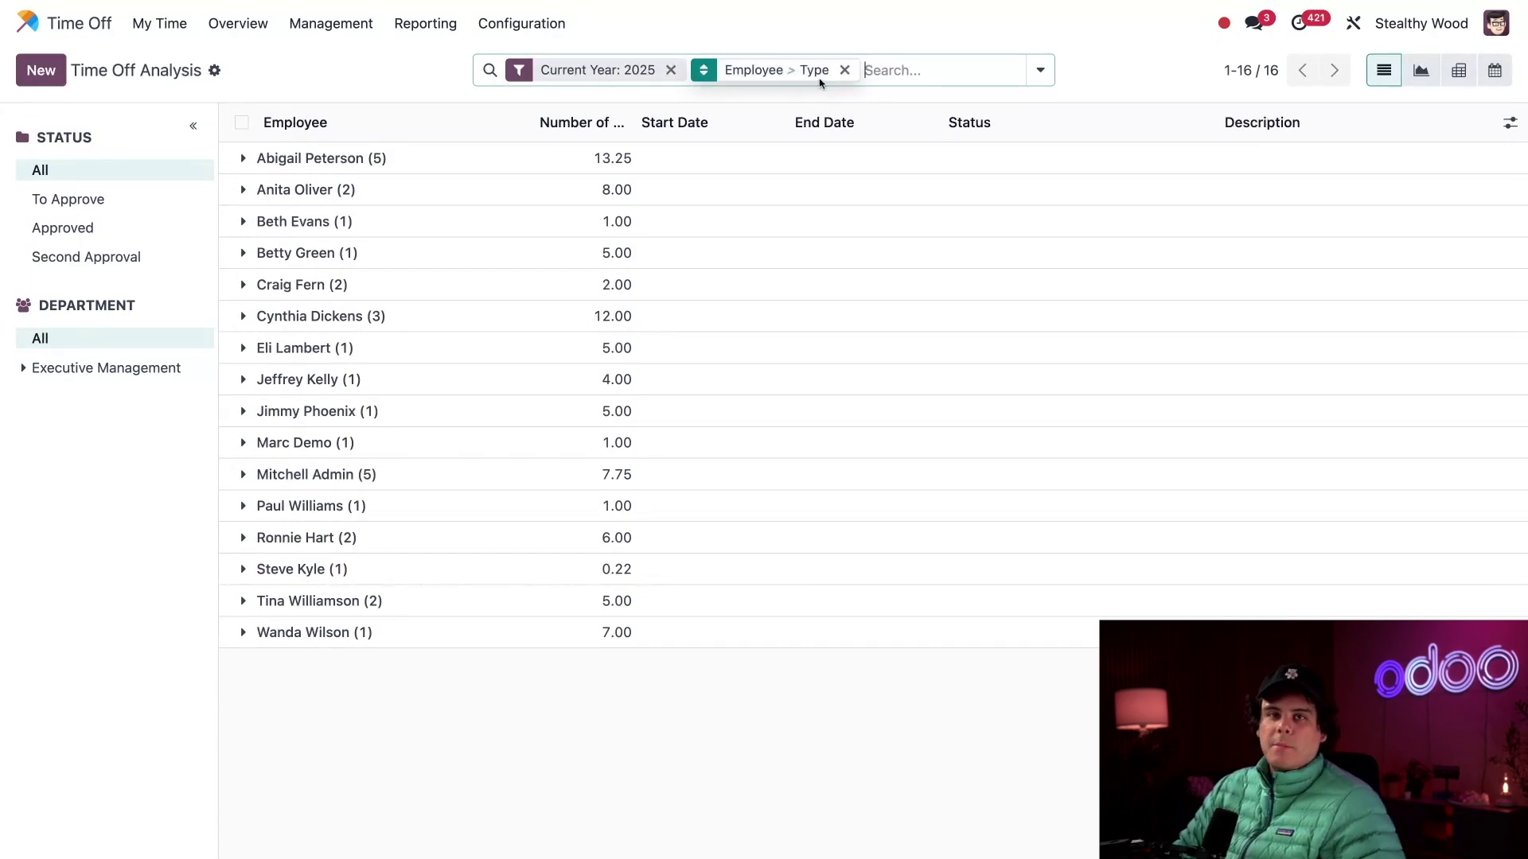
pyautogui.click(246, 159)
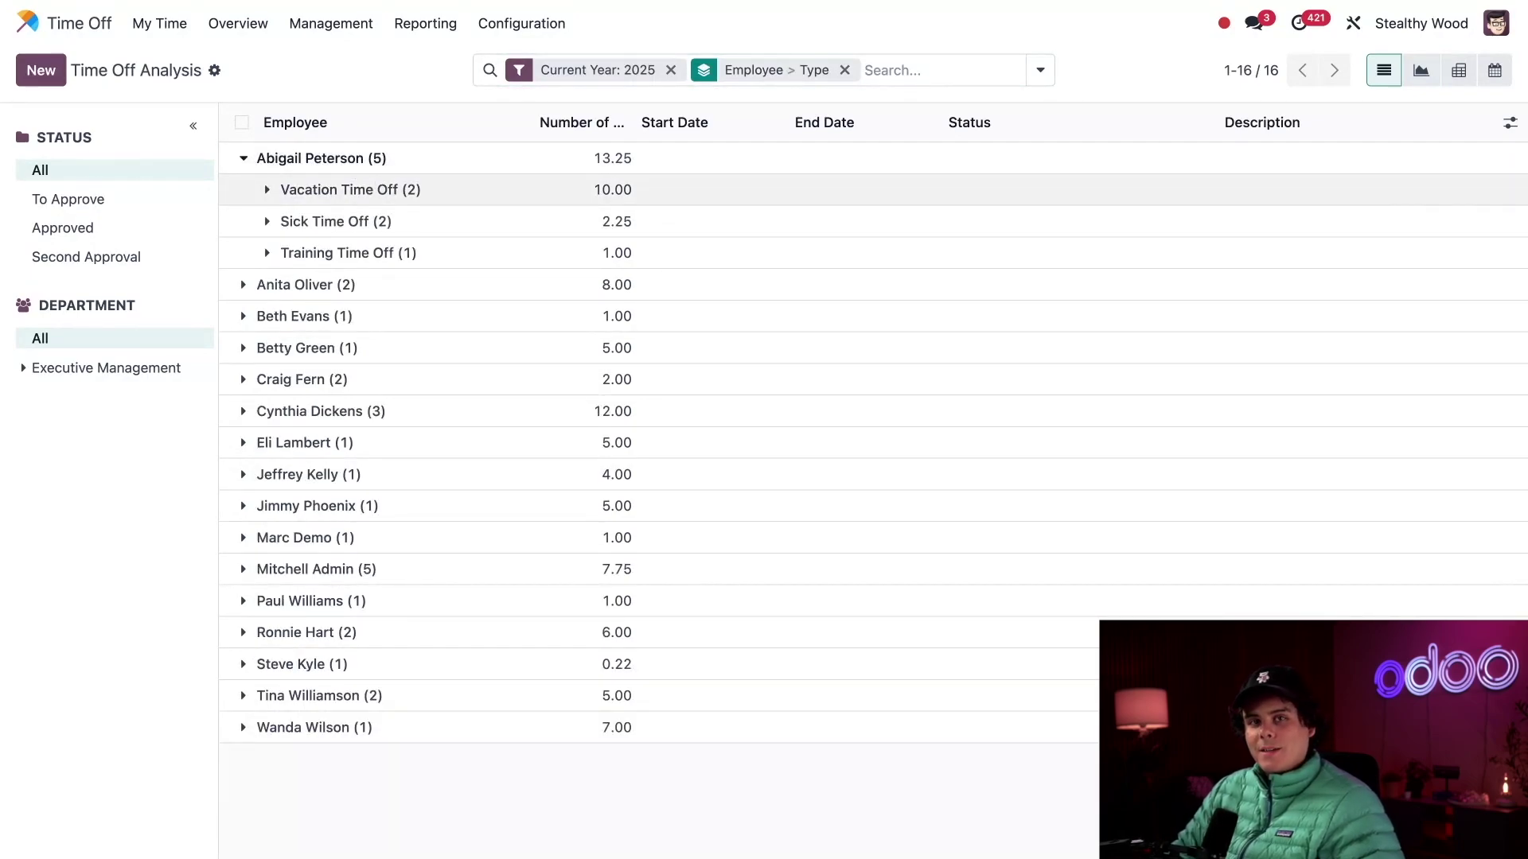
pyautogui.click(268, 191)
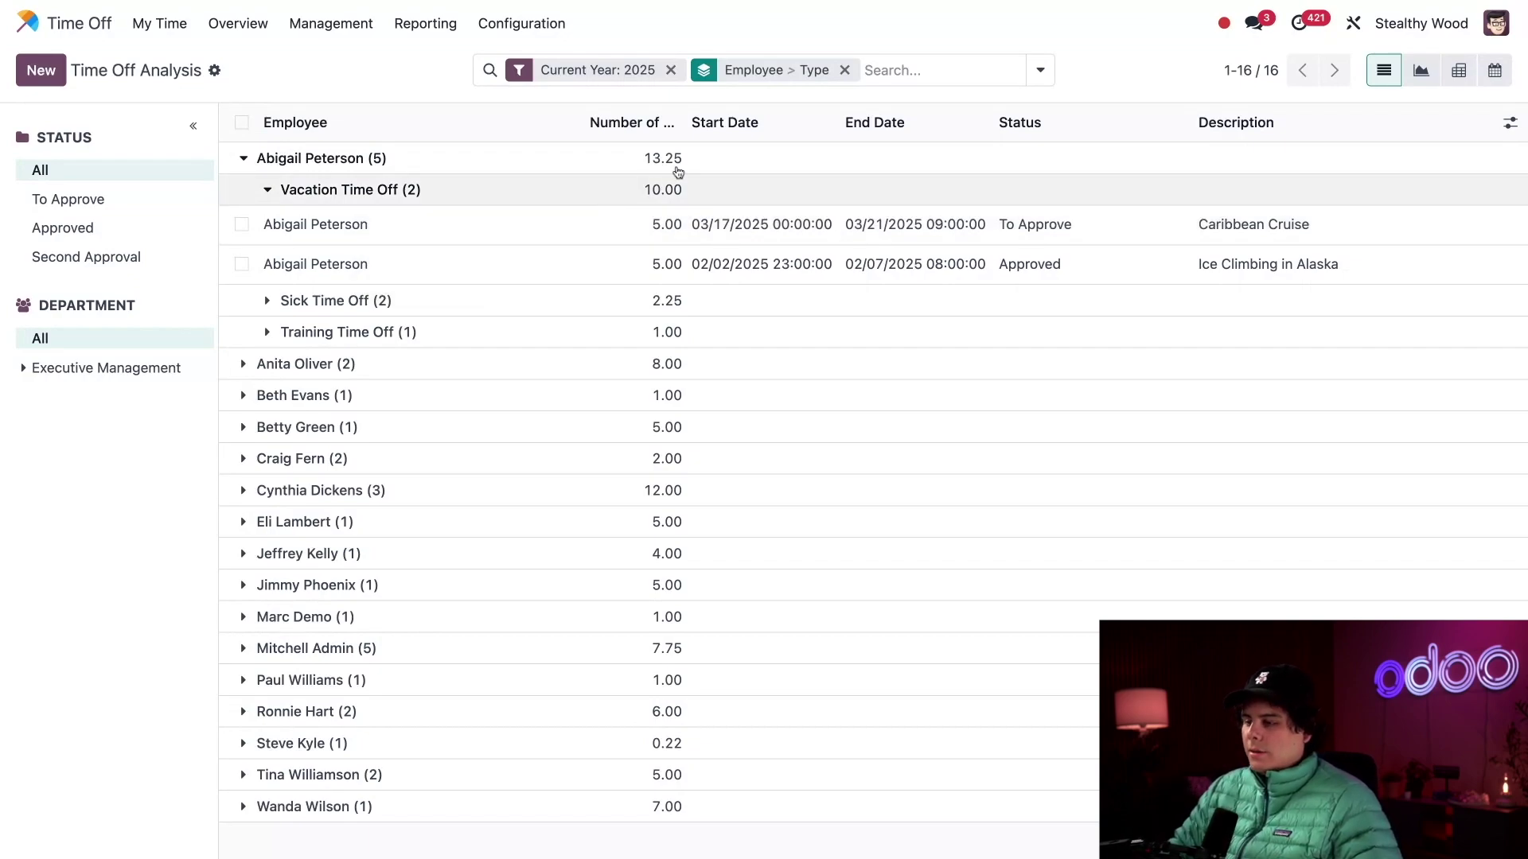
# Replace the Employee > Type grouping with the My Team filter grouped by Status, and inspect the status groups.
pyautogui.click(845, 71)
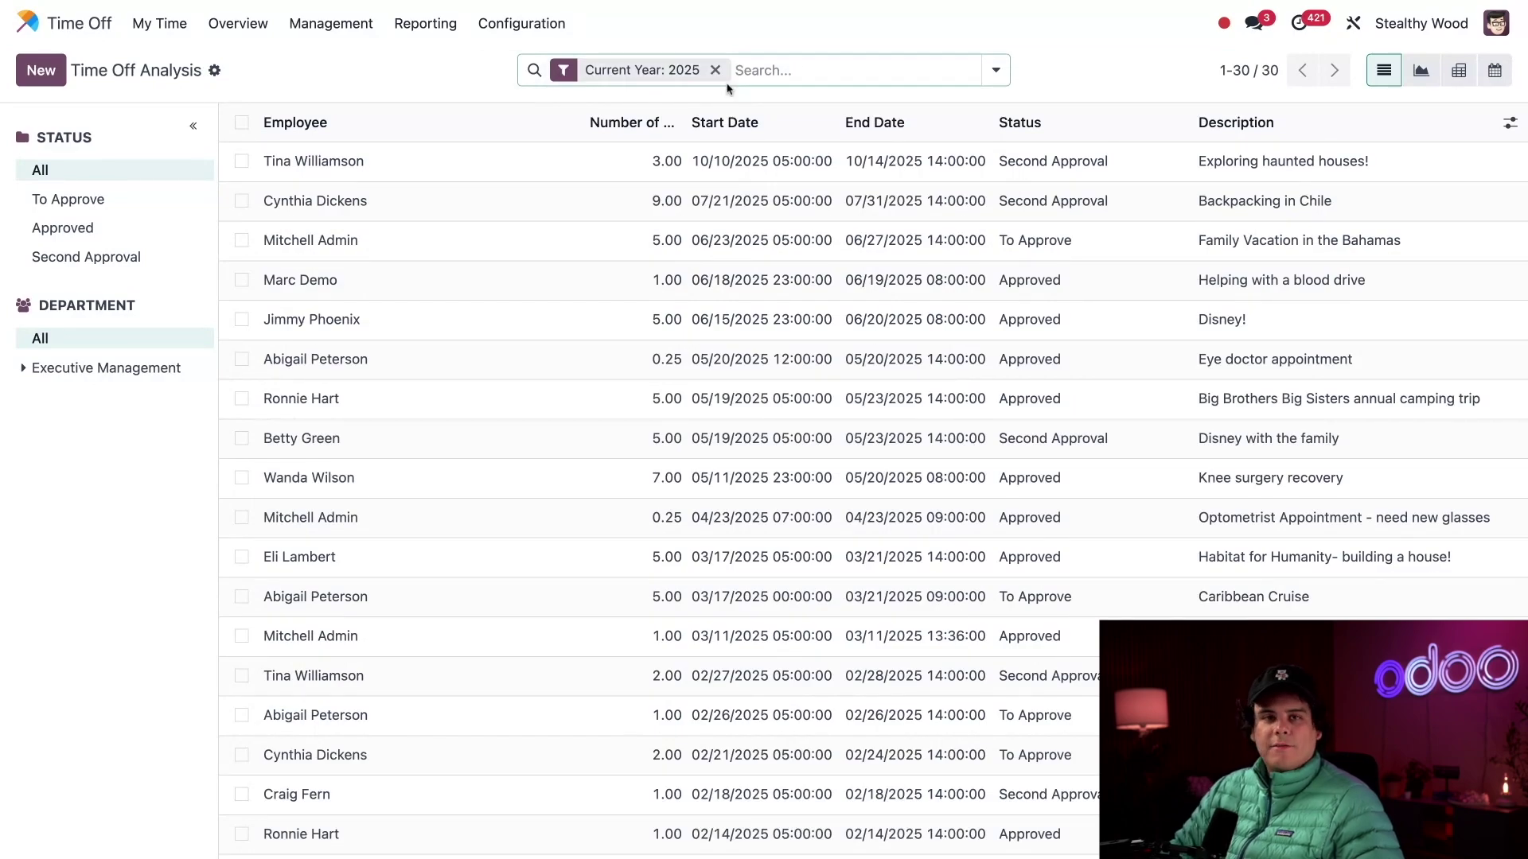
pyautogui.click(926, 68)
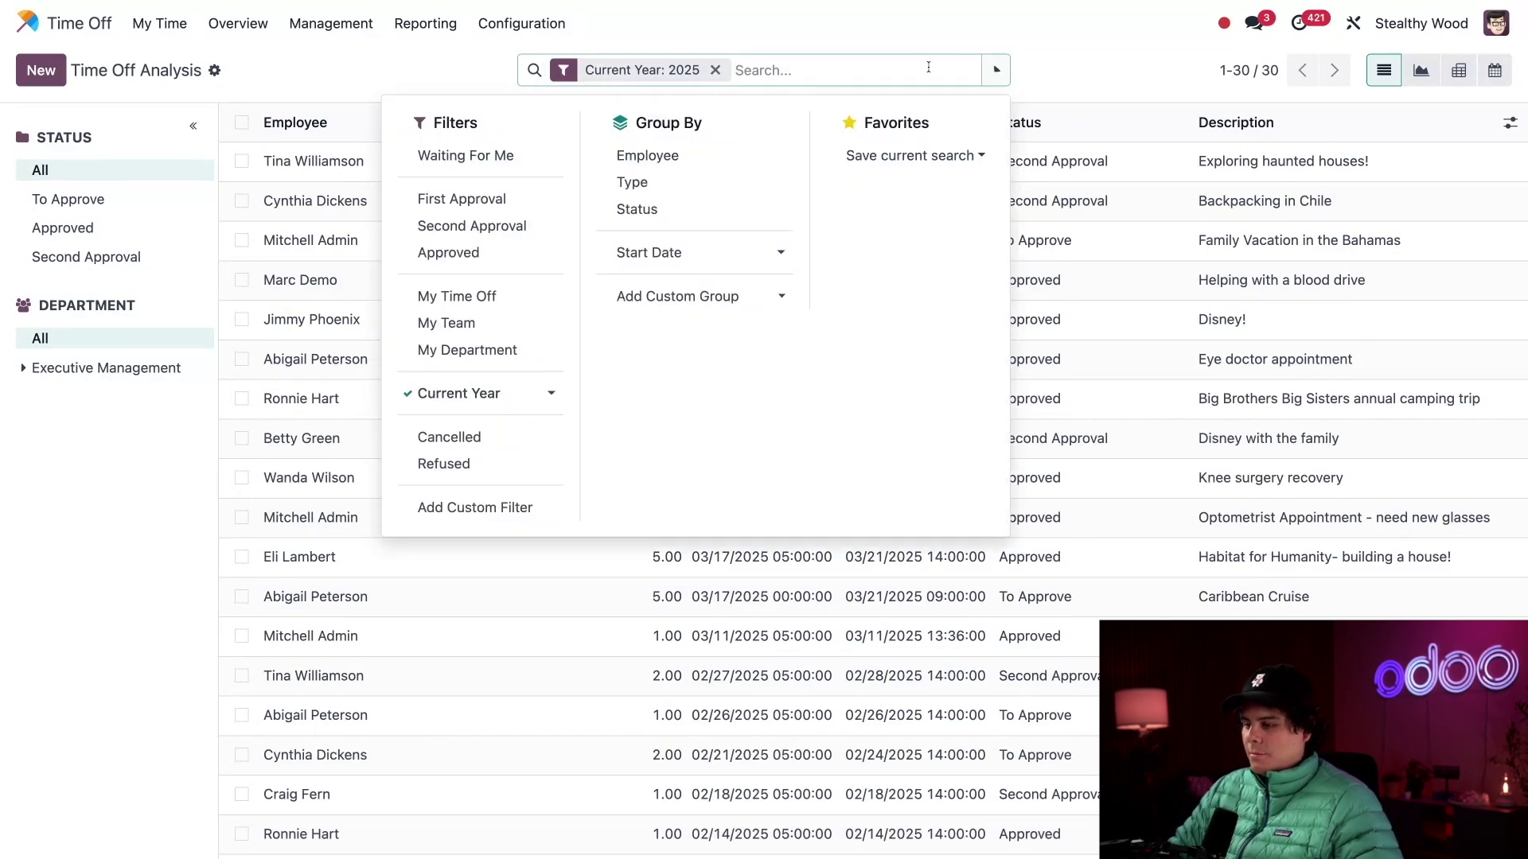
pyautogui.click(422, 322)
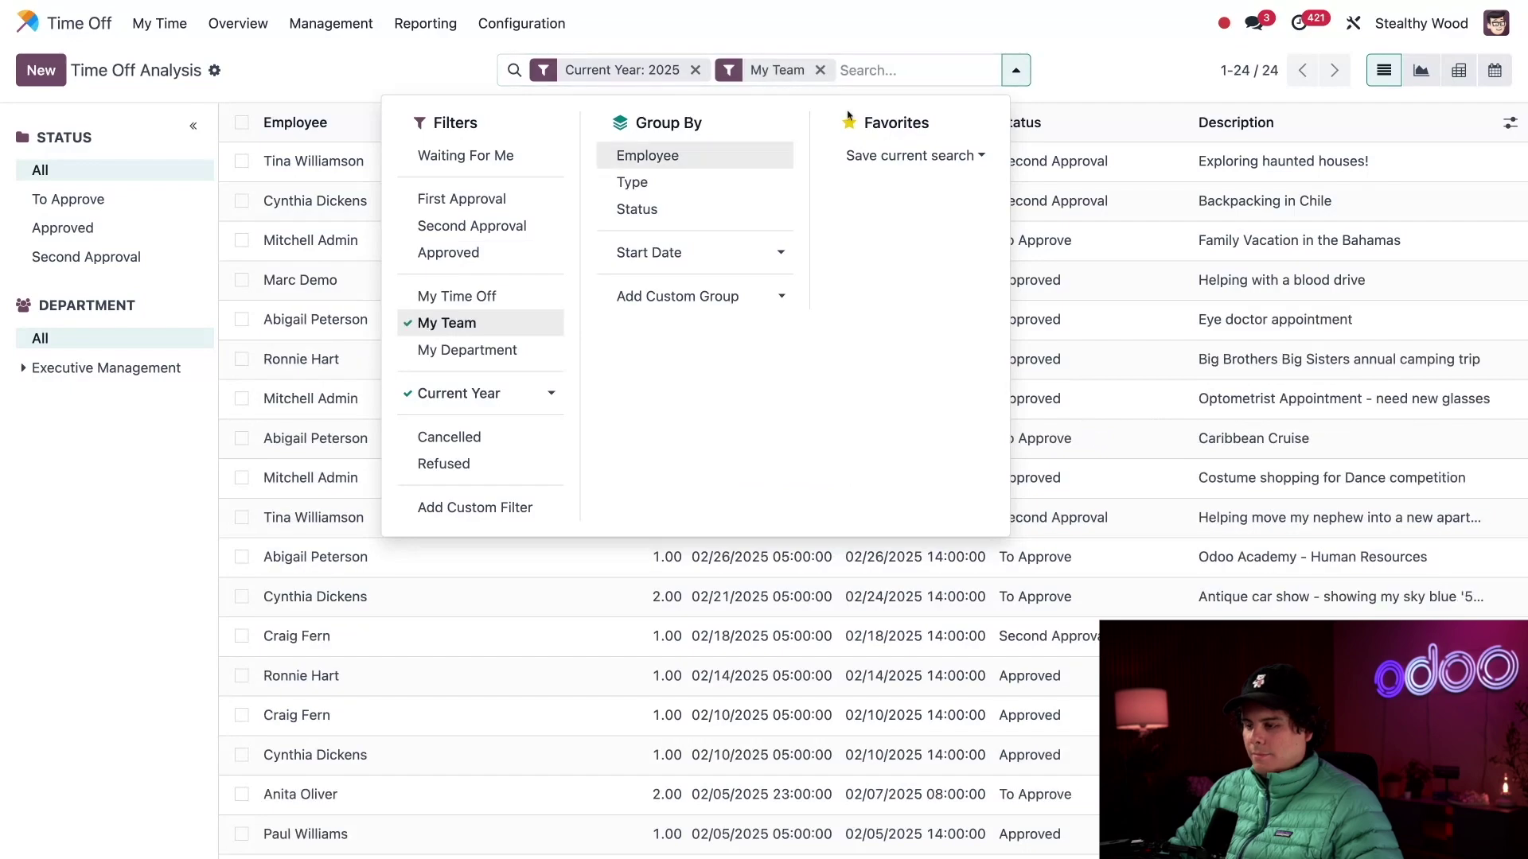
pyautogui.click(684, 210)
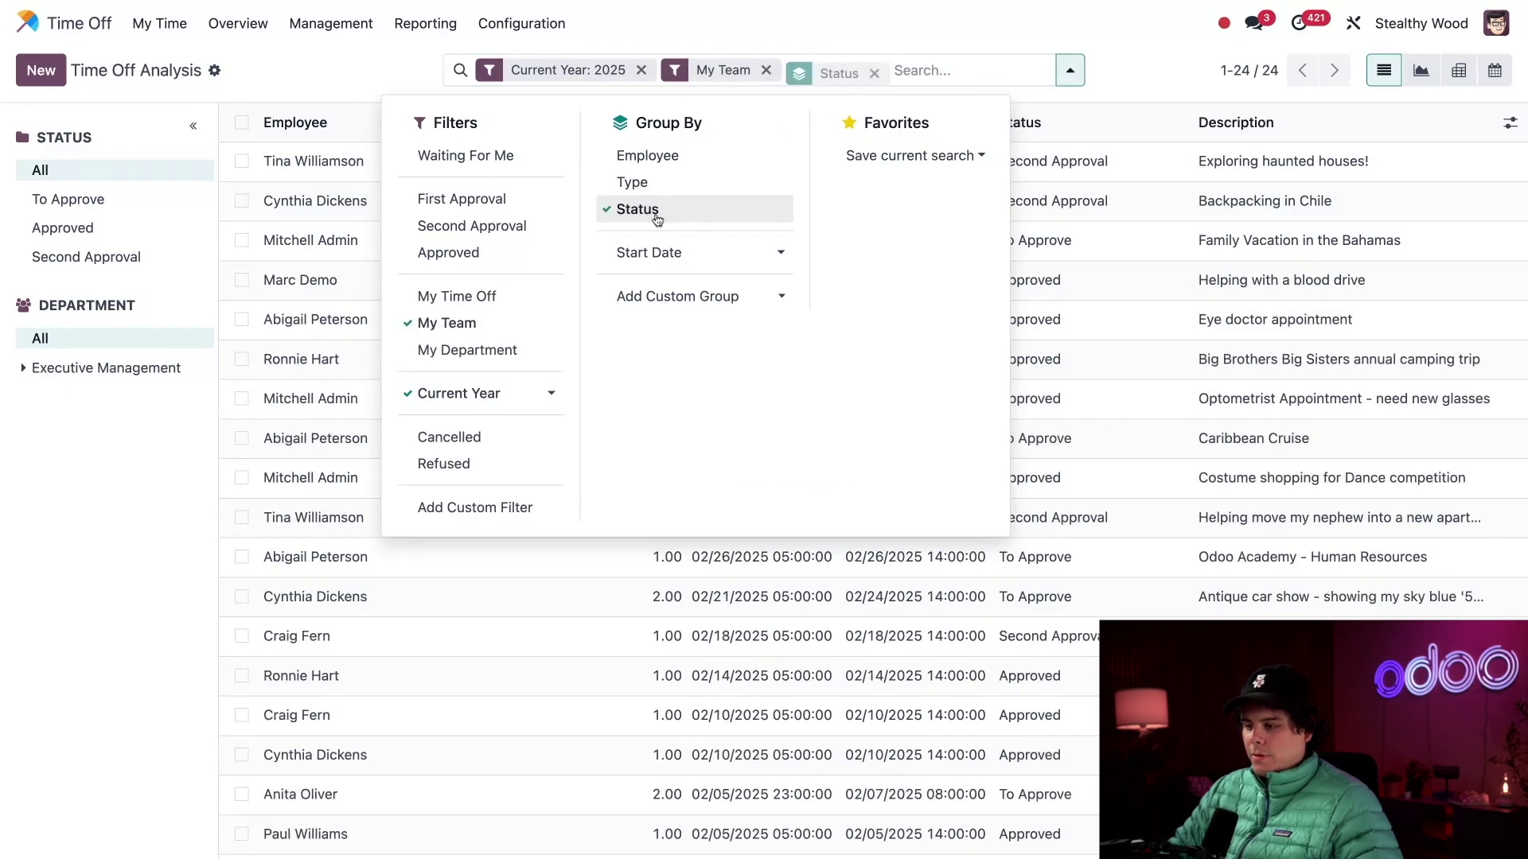
pyautogui.click(1134, 36)
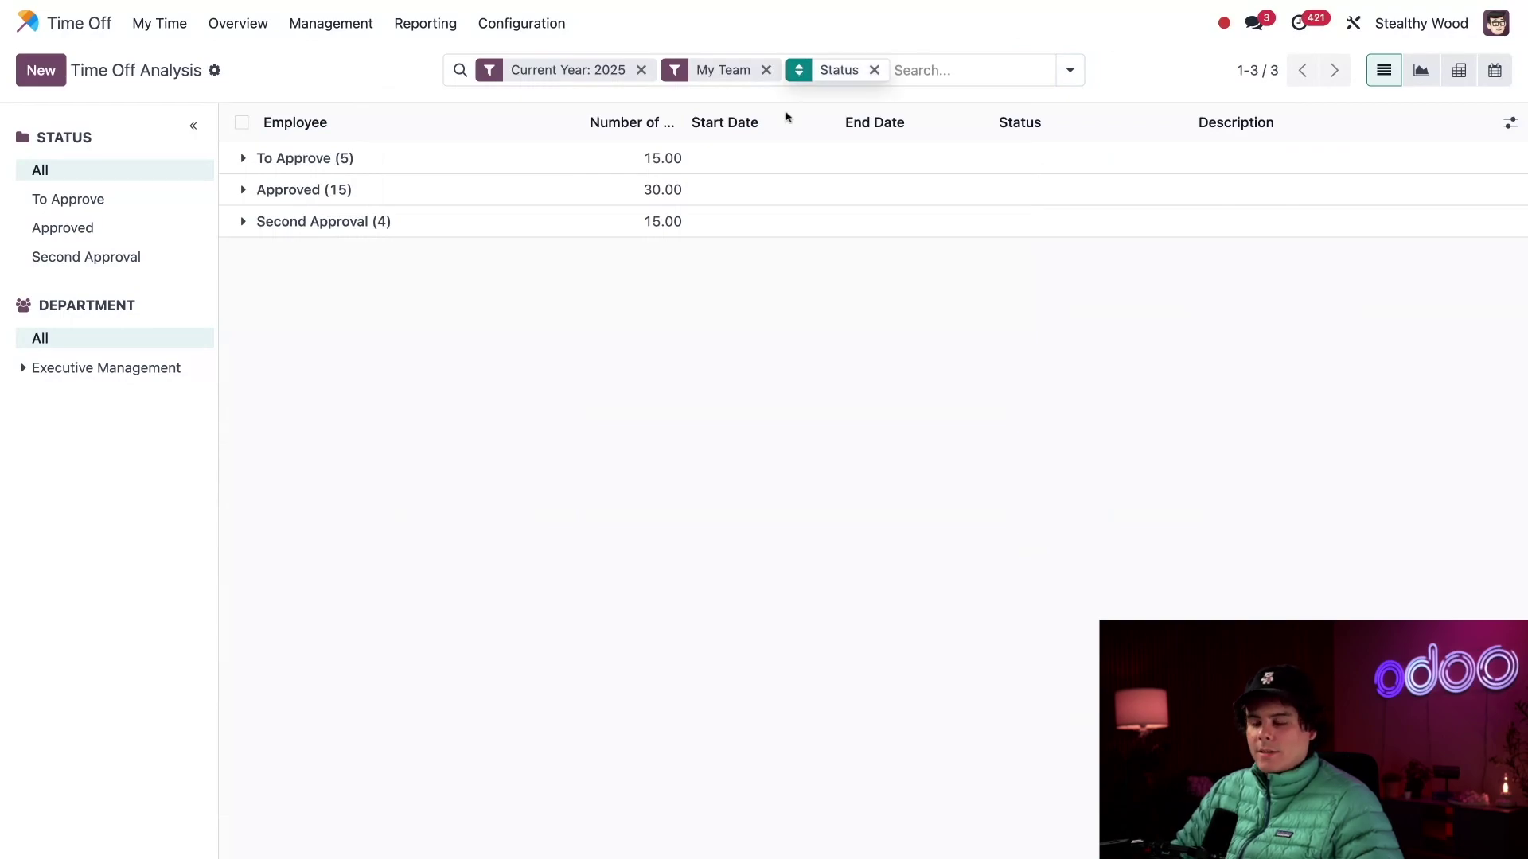
pyautogui.click(242, 159)
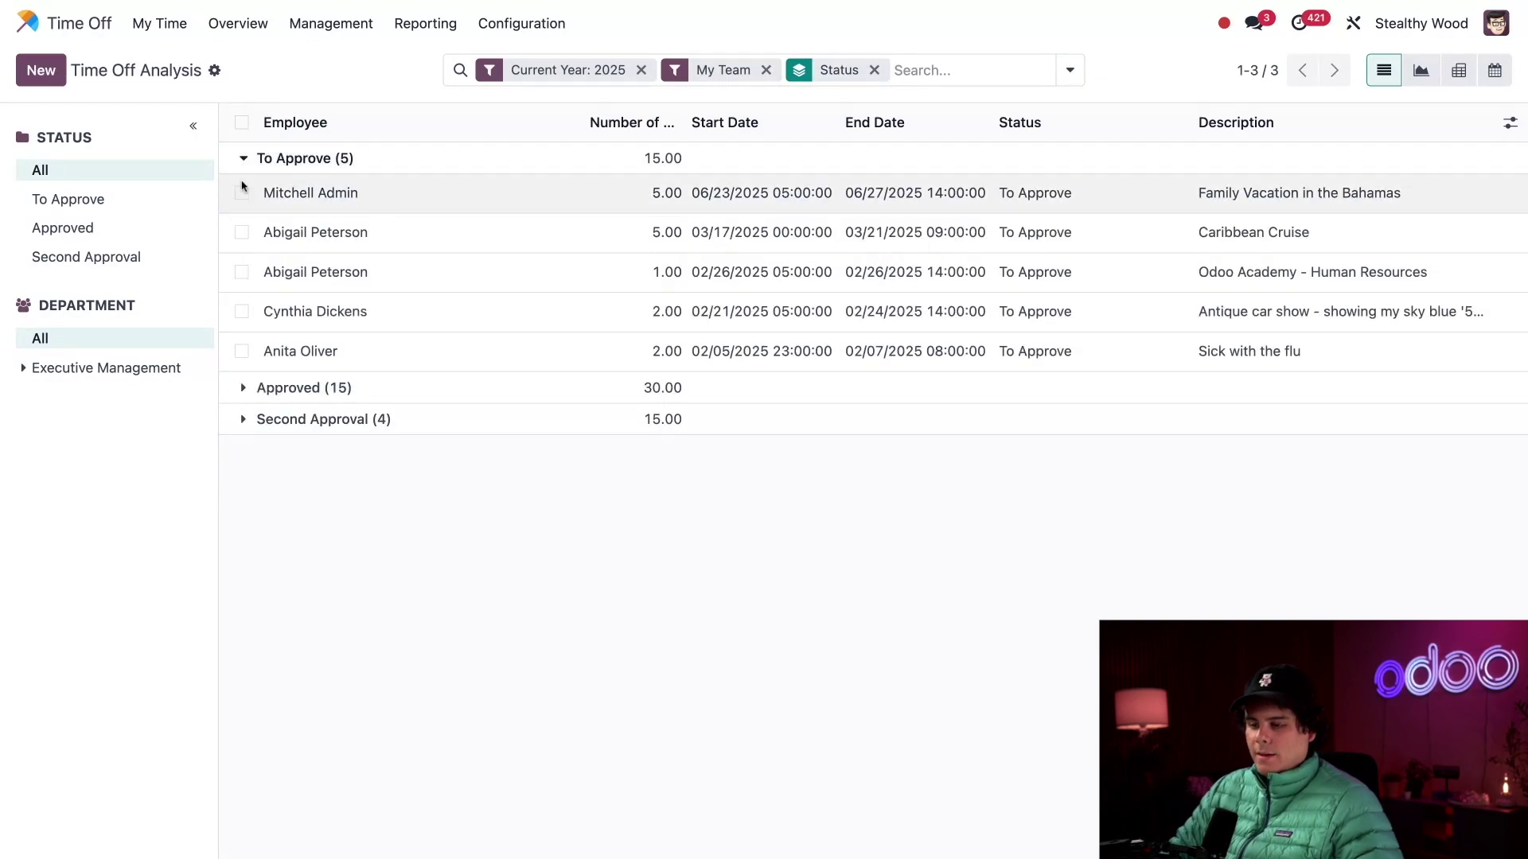
pyautogui.click(243, 388)
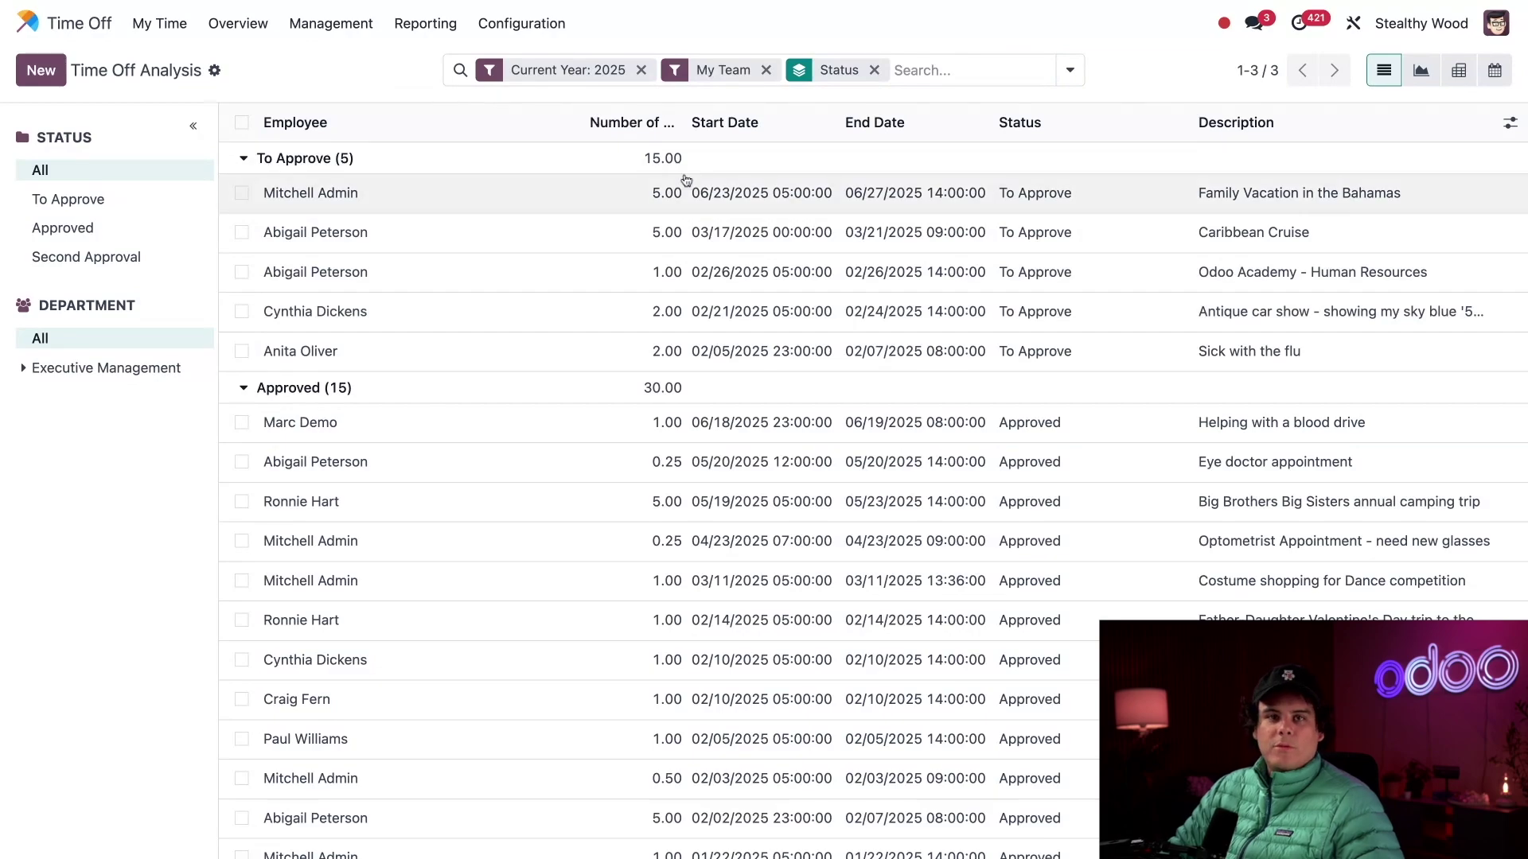
pyautogui.click(242, 158)
pyautogui.click(243, 189)
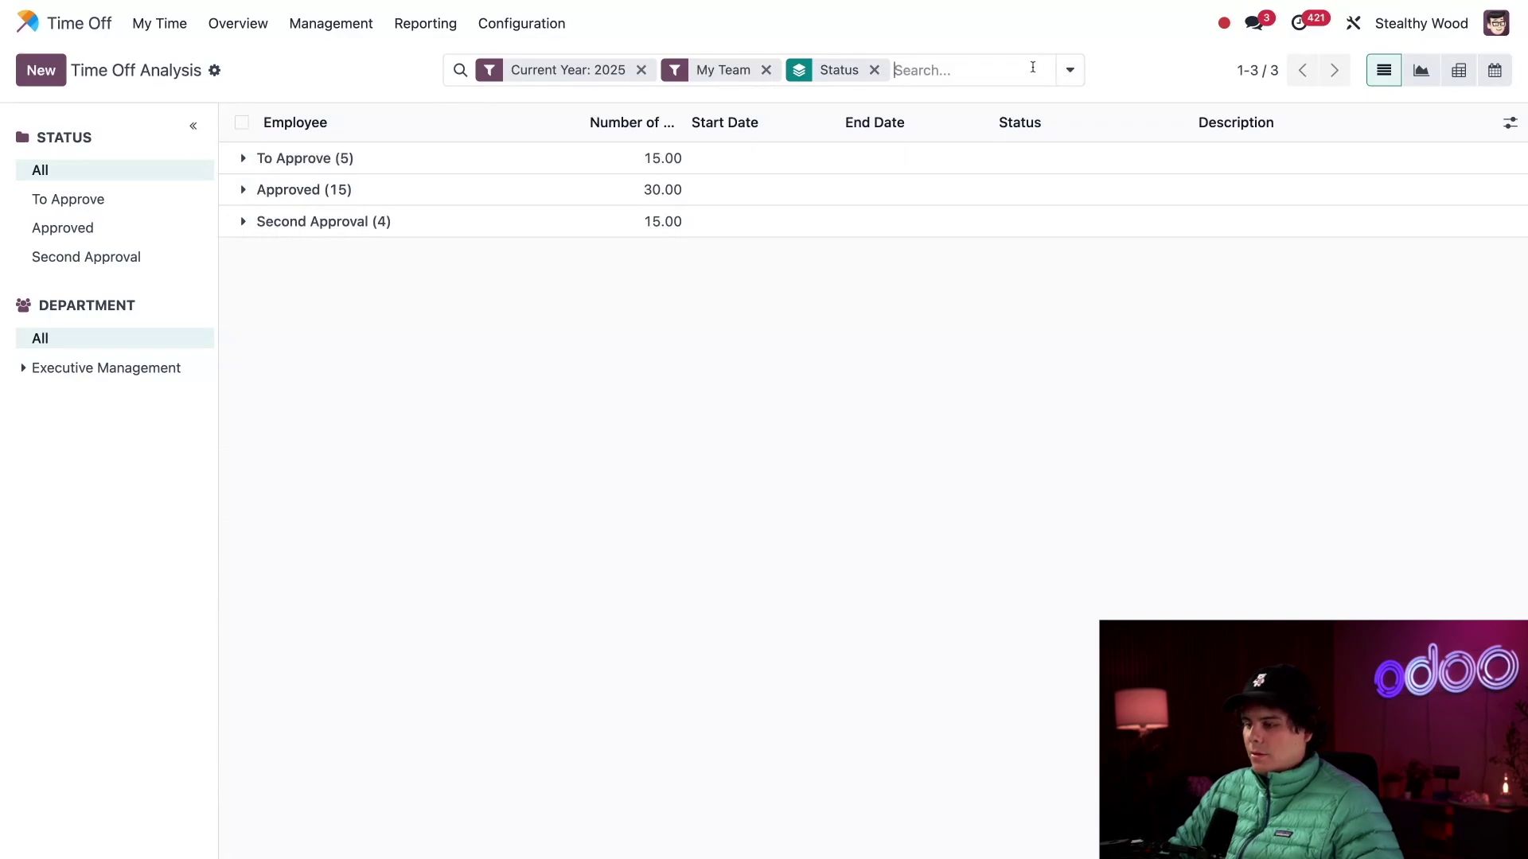
# Save the search as the default favorite 'My team' and reload the analysis by employee.
pyautogui.click(1070, 70)
pyautogui.click(966, 156)
pyautogui.click(948, 211)
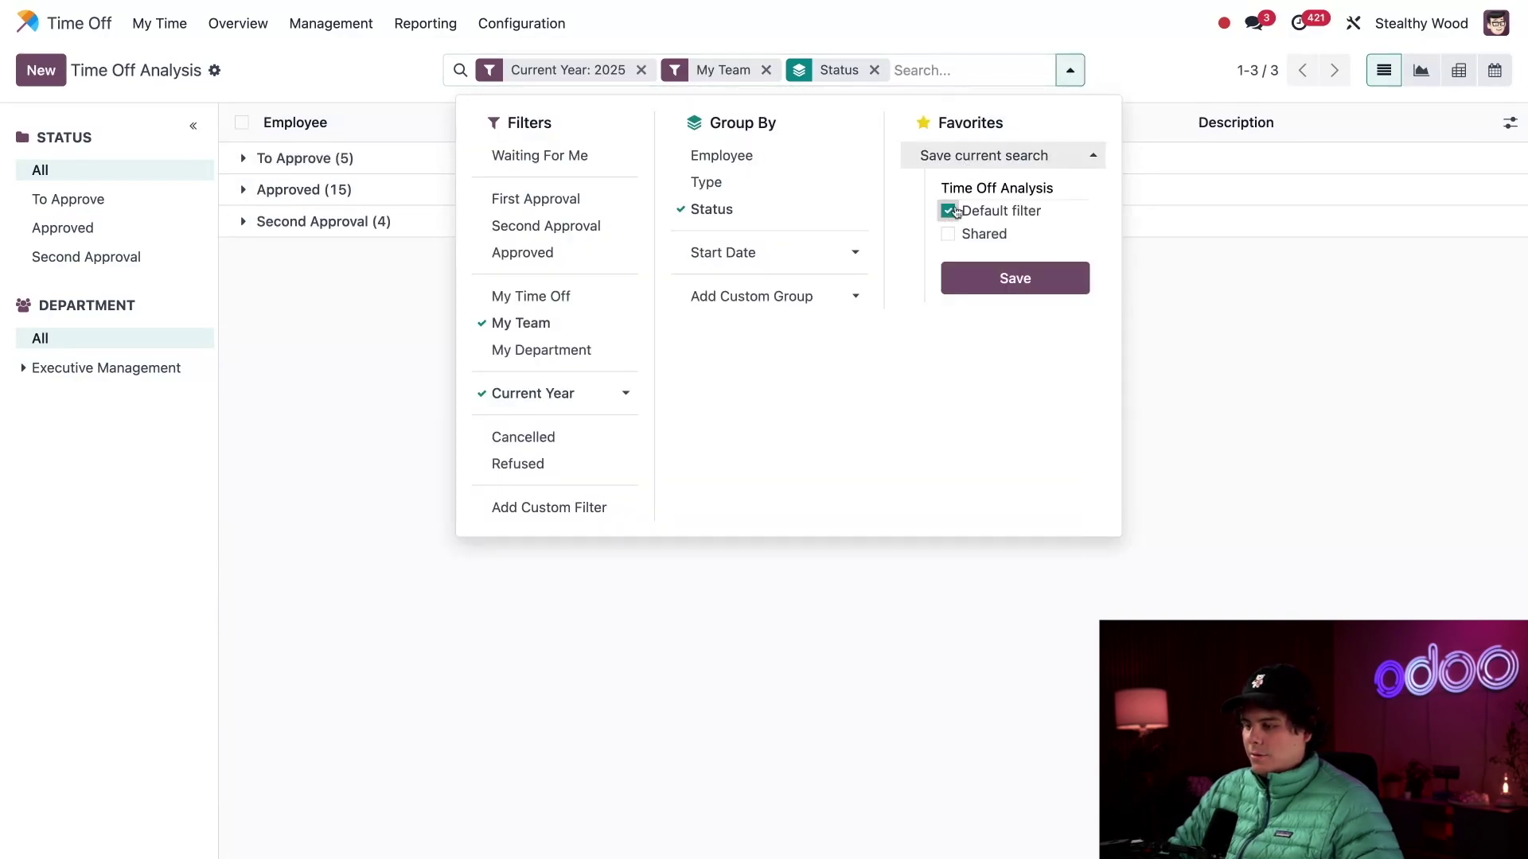
pyautogui.tripleClick(1001, 188)
pyautogui.write('My team')
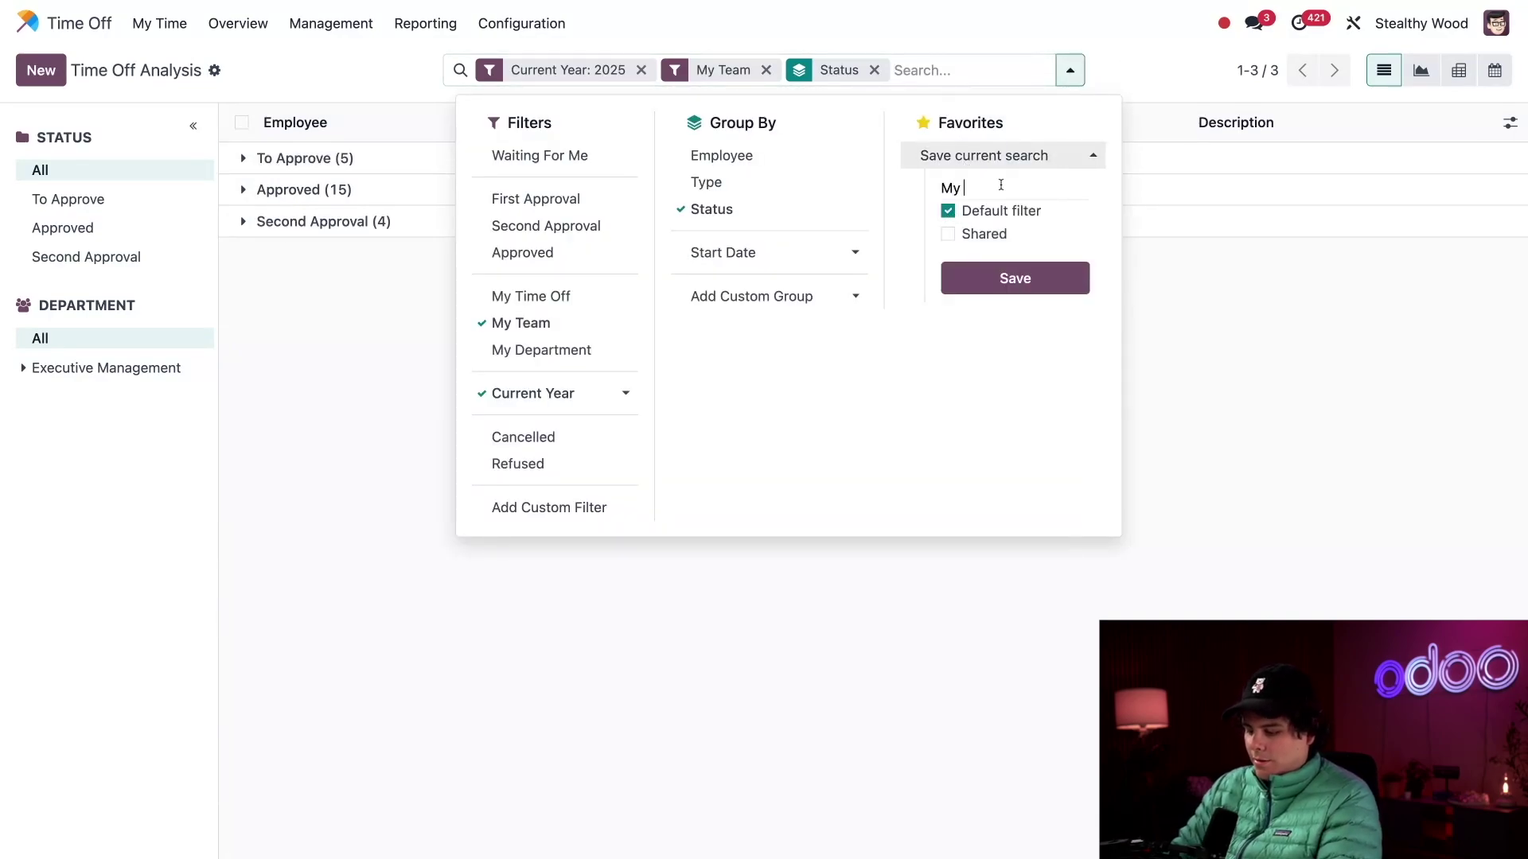
pyautogui.click(1023, 292)
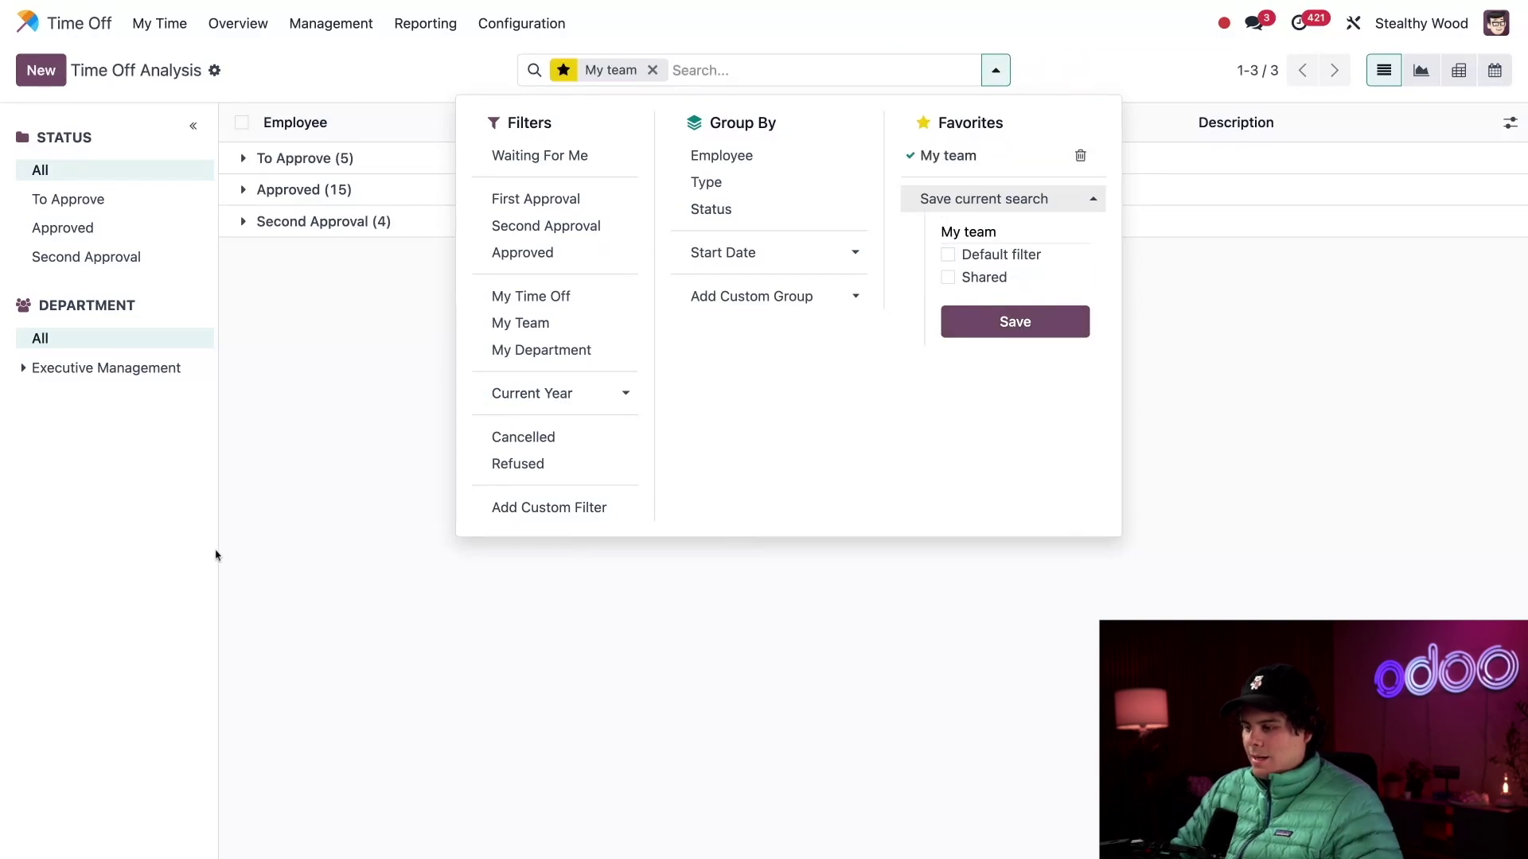
pyautogui.click(272, 561)
pyautogui.click(437, 25)
pyautogui.click(433, 58)
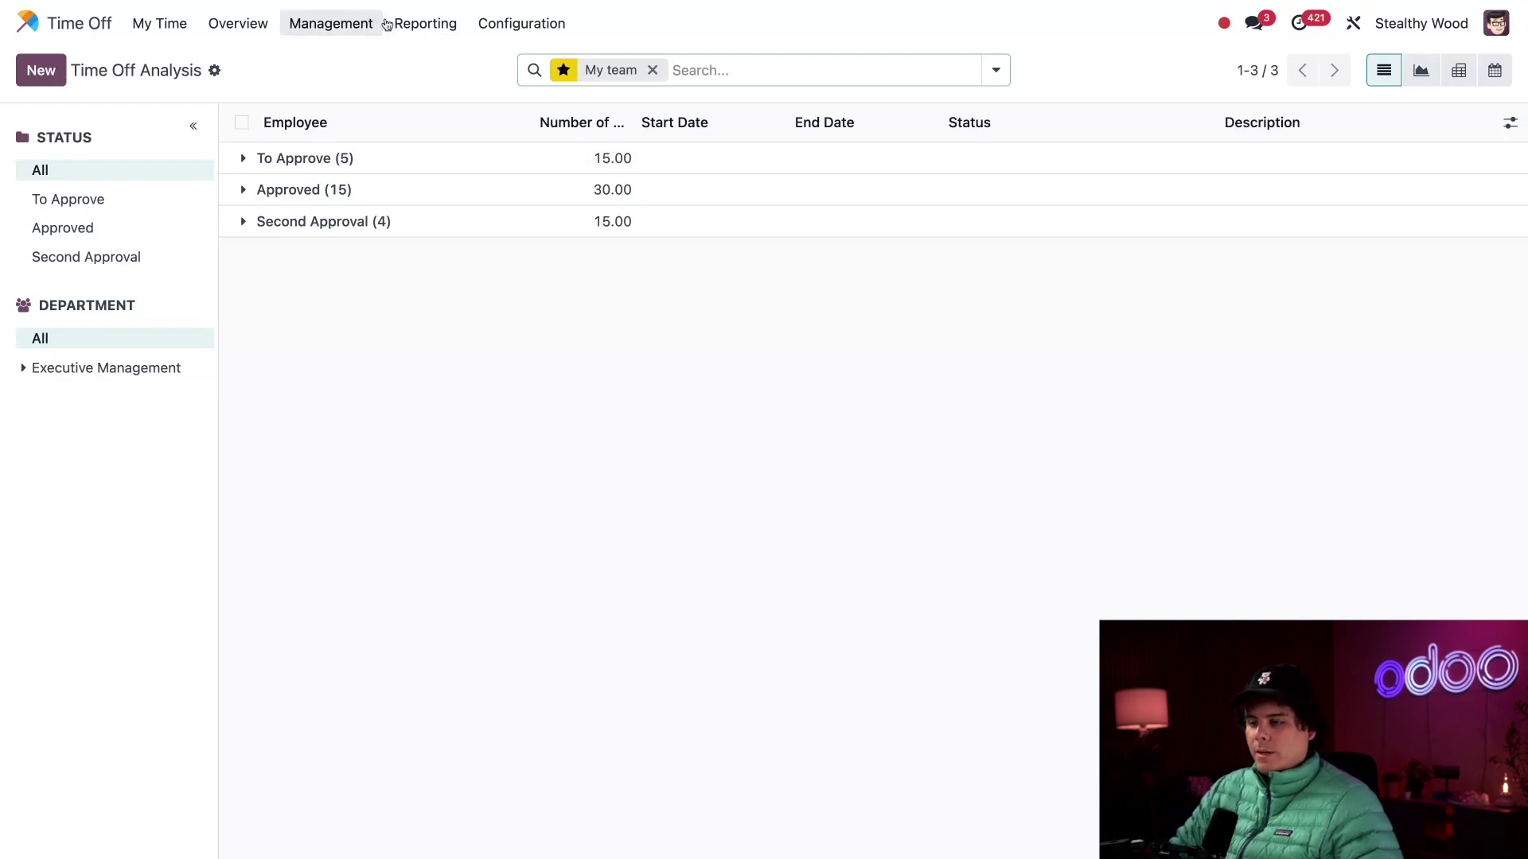
# Show the analysis by type as a bar chart, drill into Training Time Off, then return to the chart.
pyautogui.click(422, 24)
pyautogui.click(426, 89)
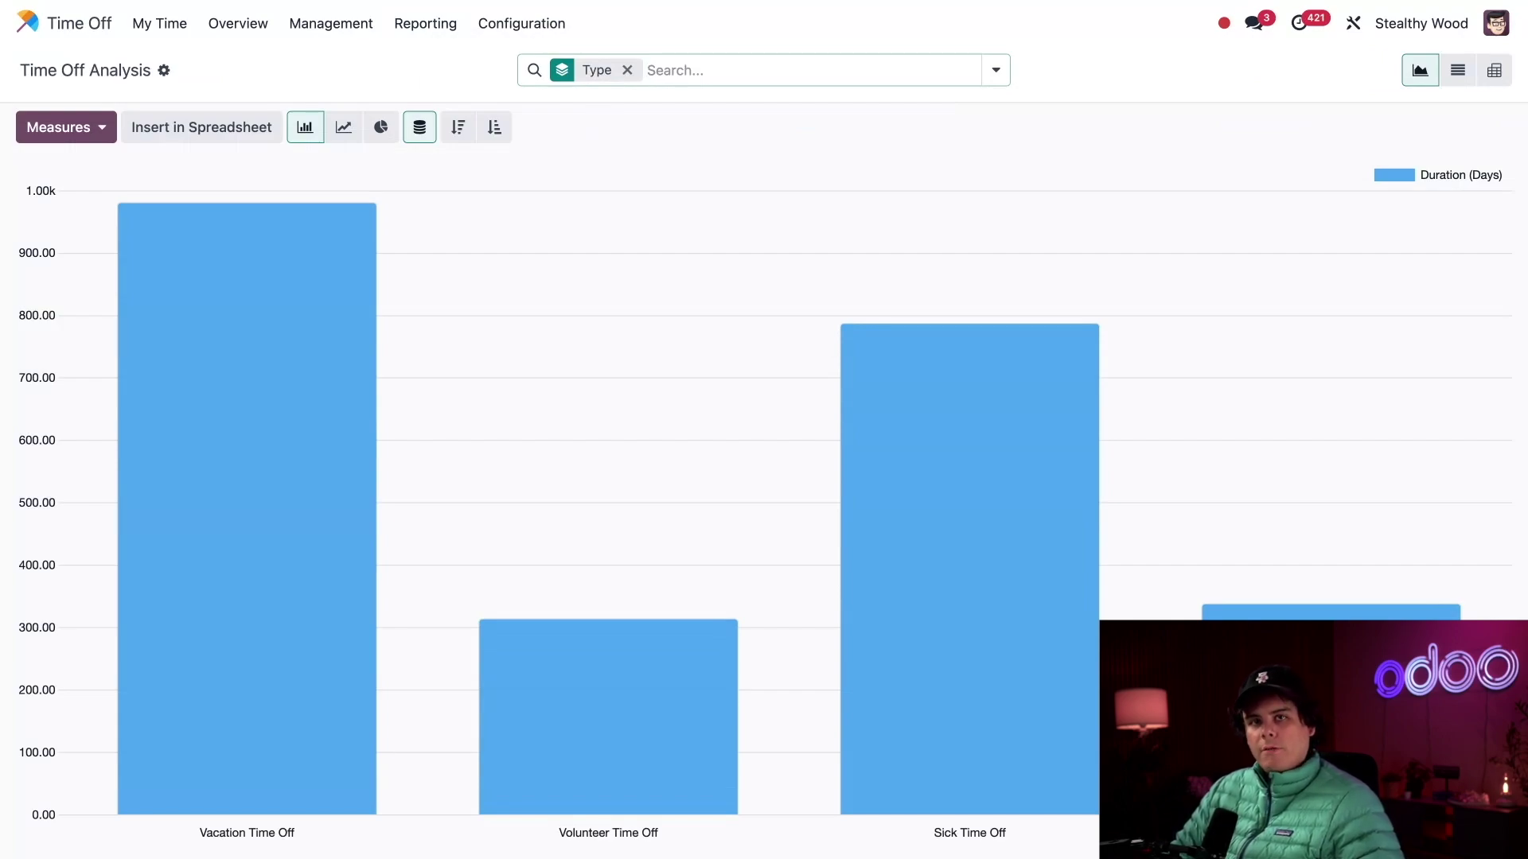
pyautogui.moveTo(340, 463)
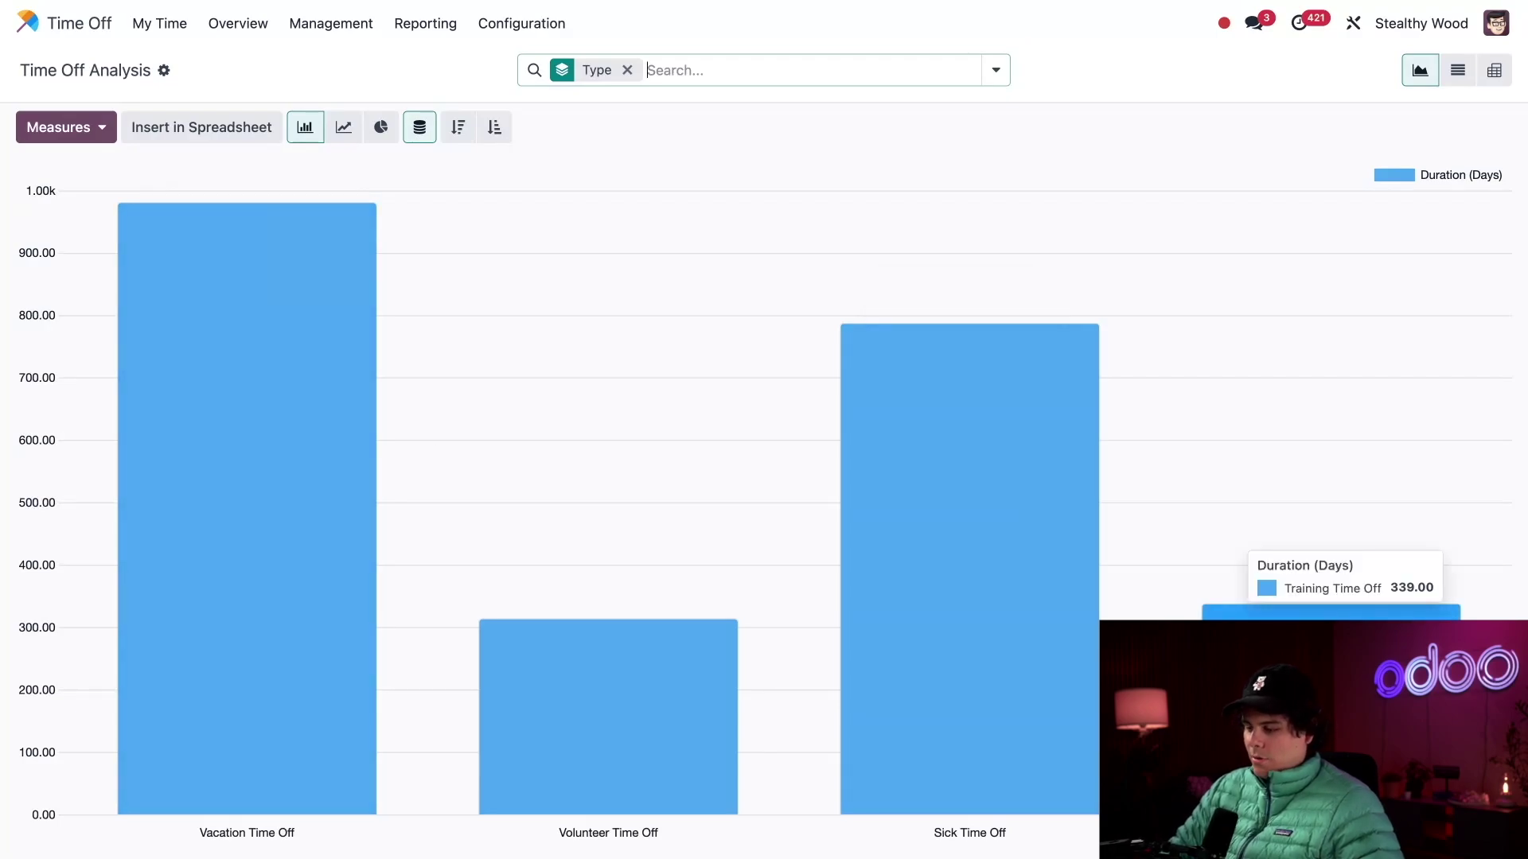
pyautogui.click(1331, 611)
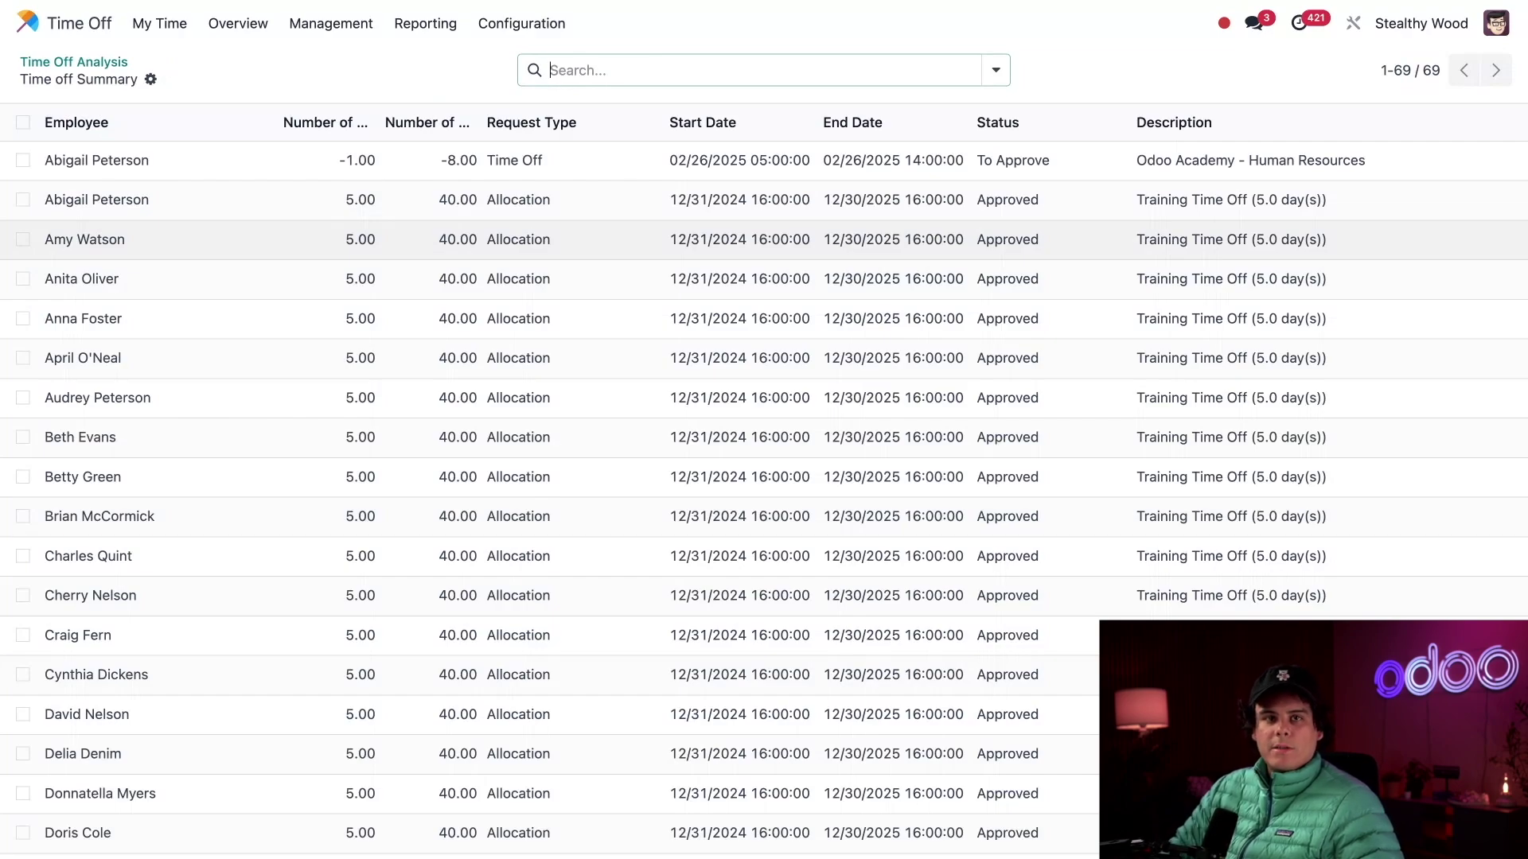
pyautogui.click(81, 62)
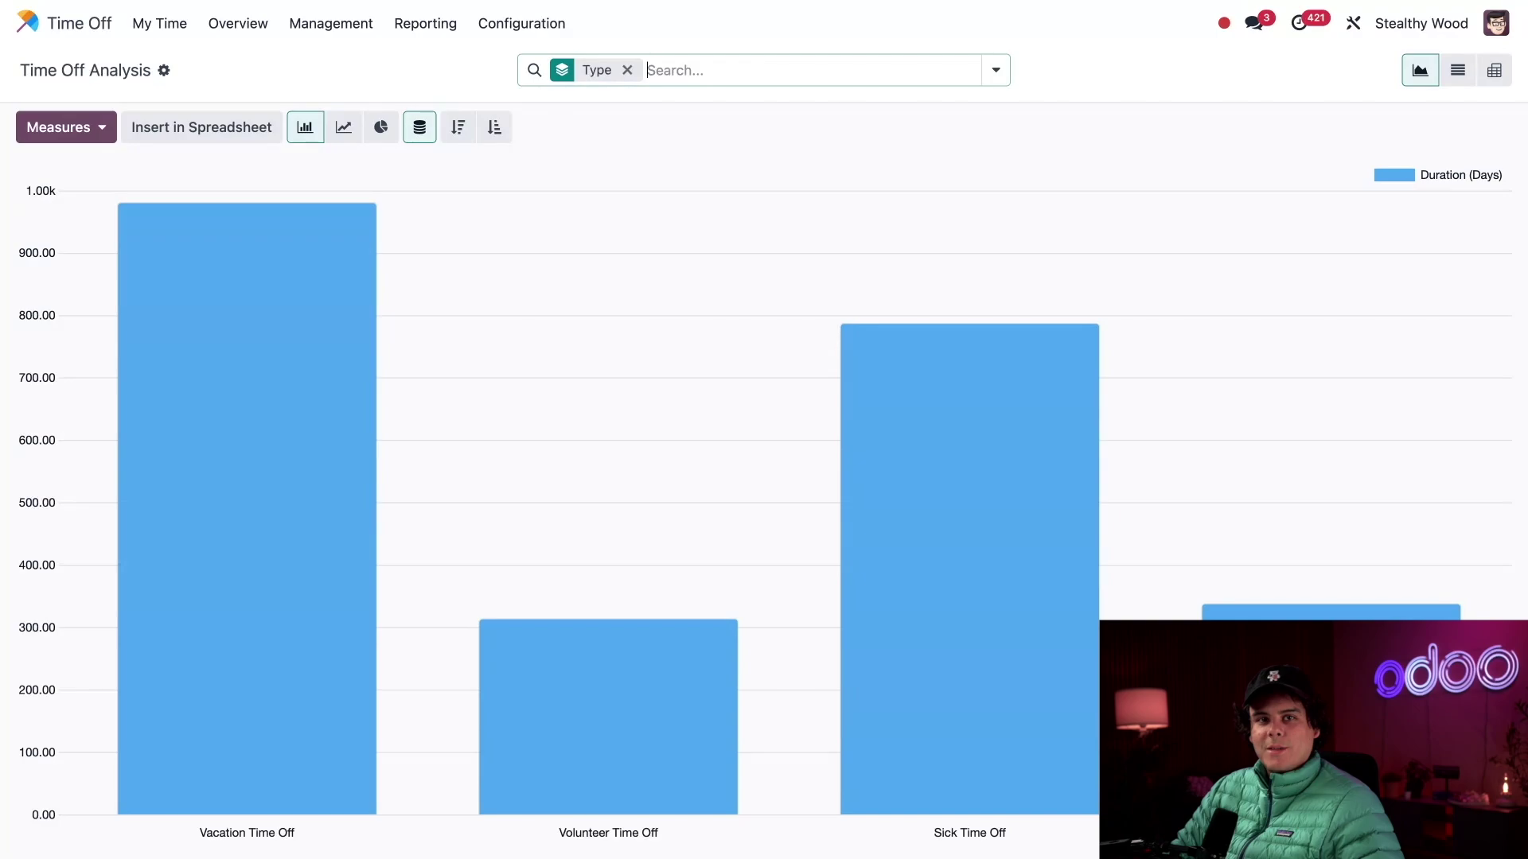
# Drop the Type grouping and show employee leave days as unstacked bars sorted ascending.
pyautogui.click(627, 70)
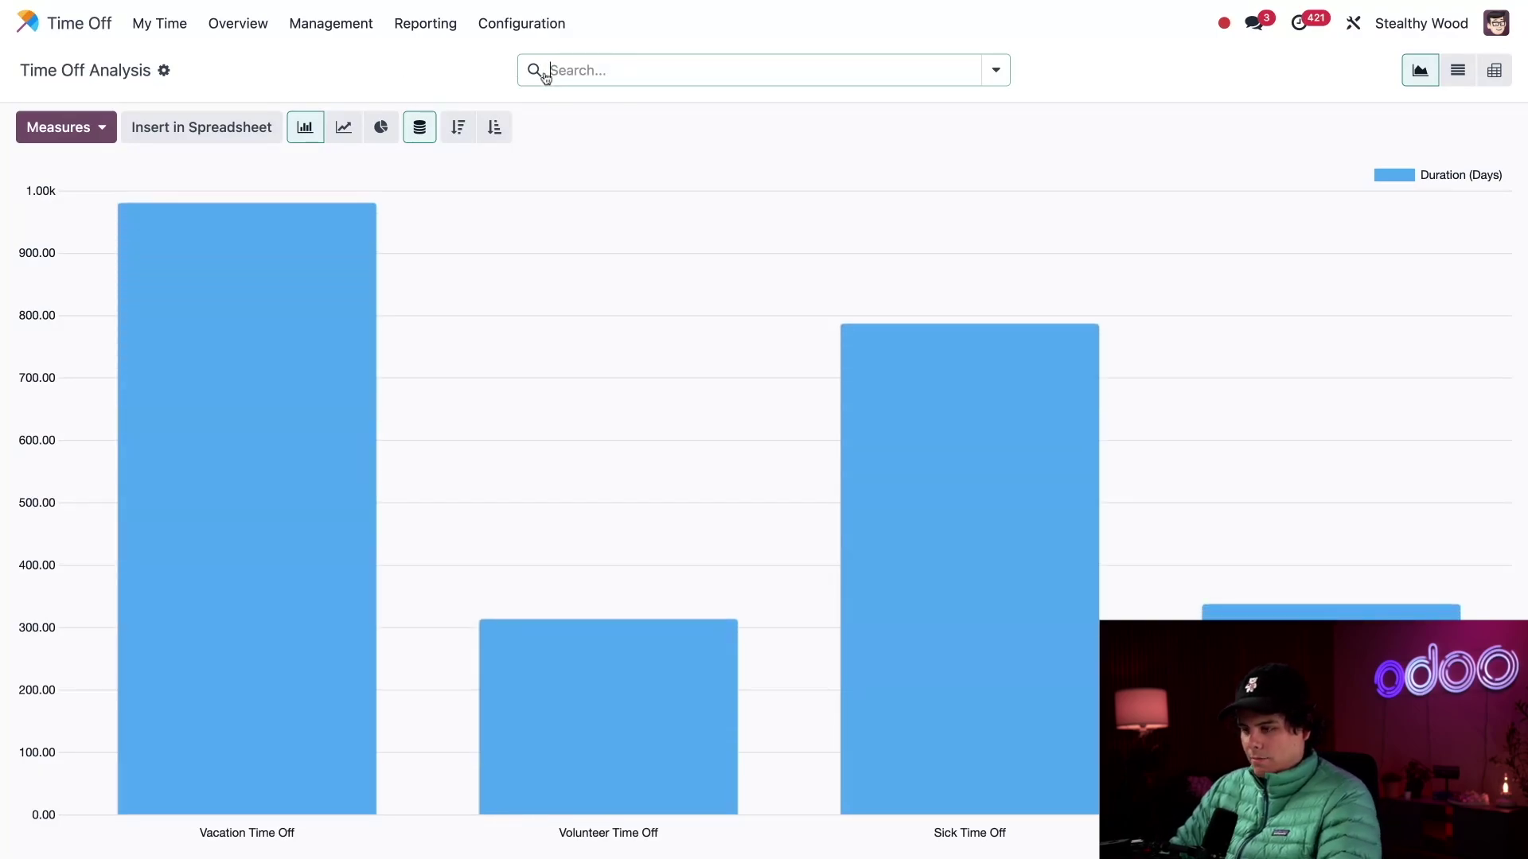
pyautogui.press('F5')
pyautogui.click(627, 71)
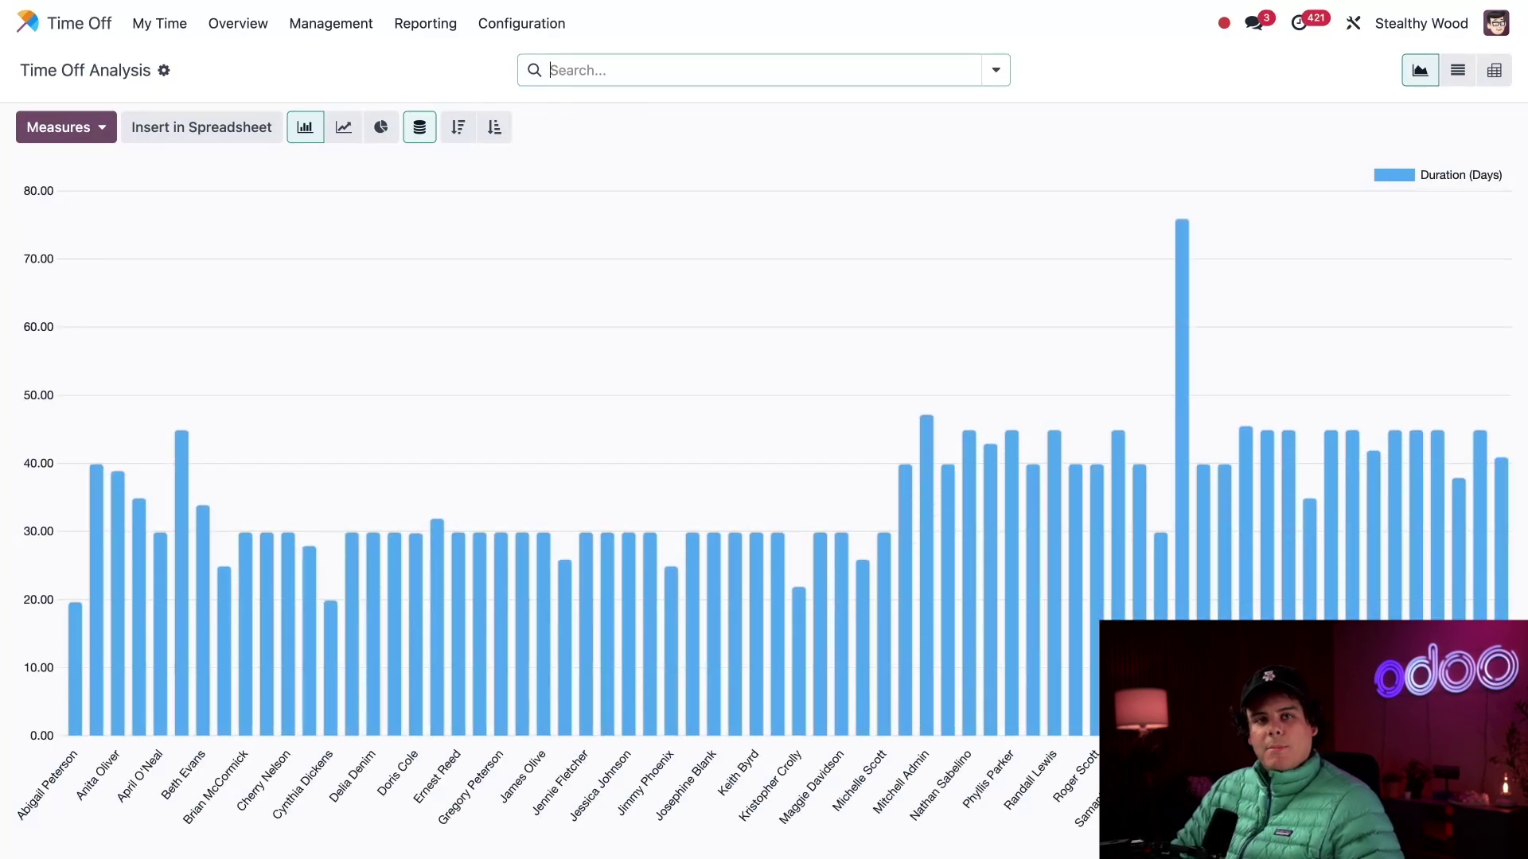
pyautogui.click(420, 127)
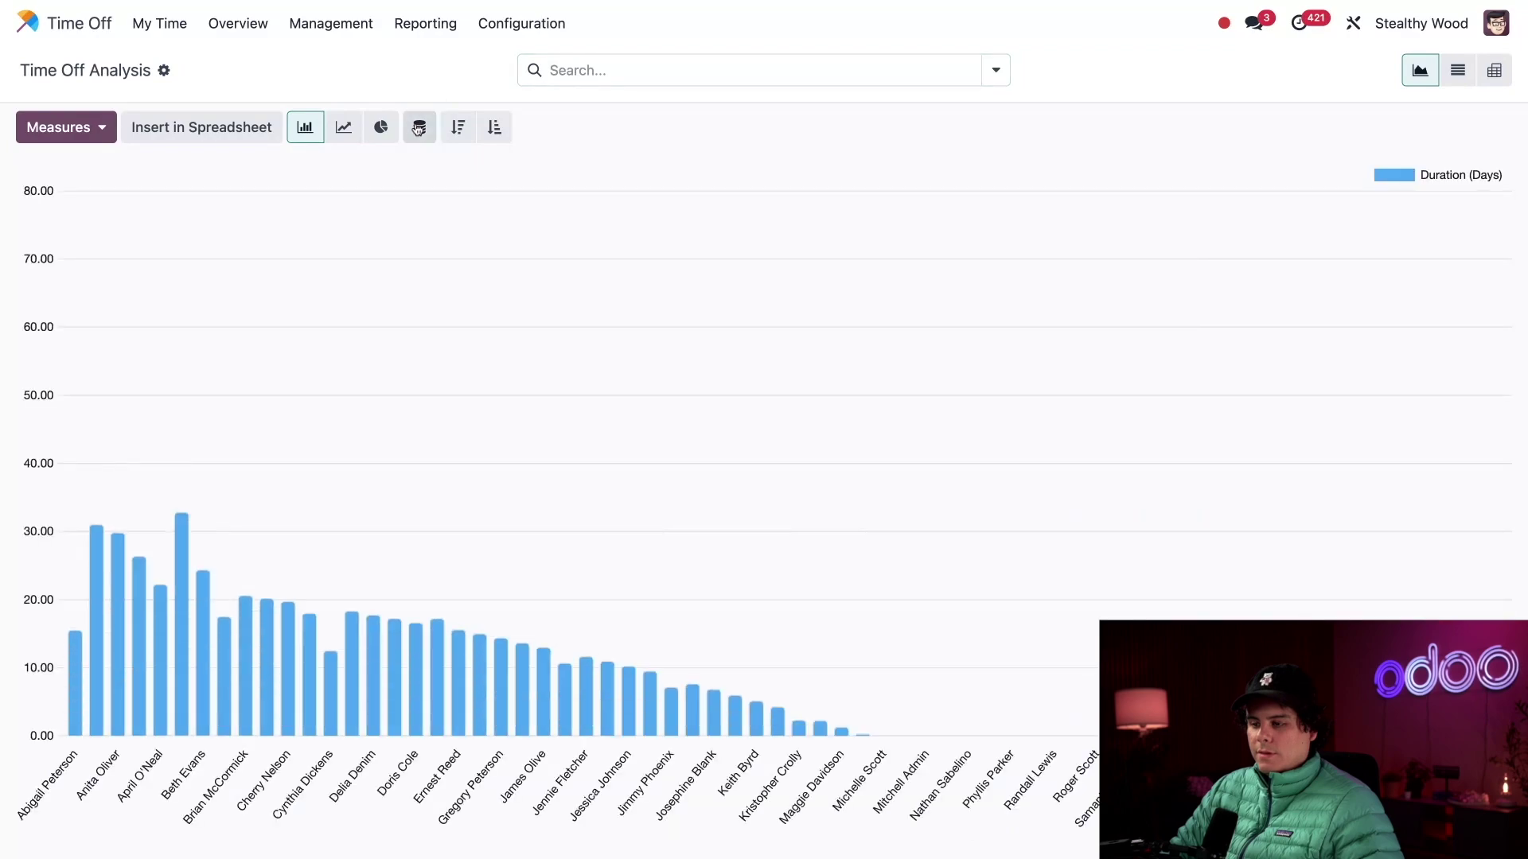
pyautogui.click(498, 129)
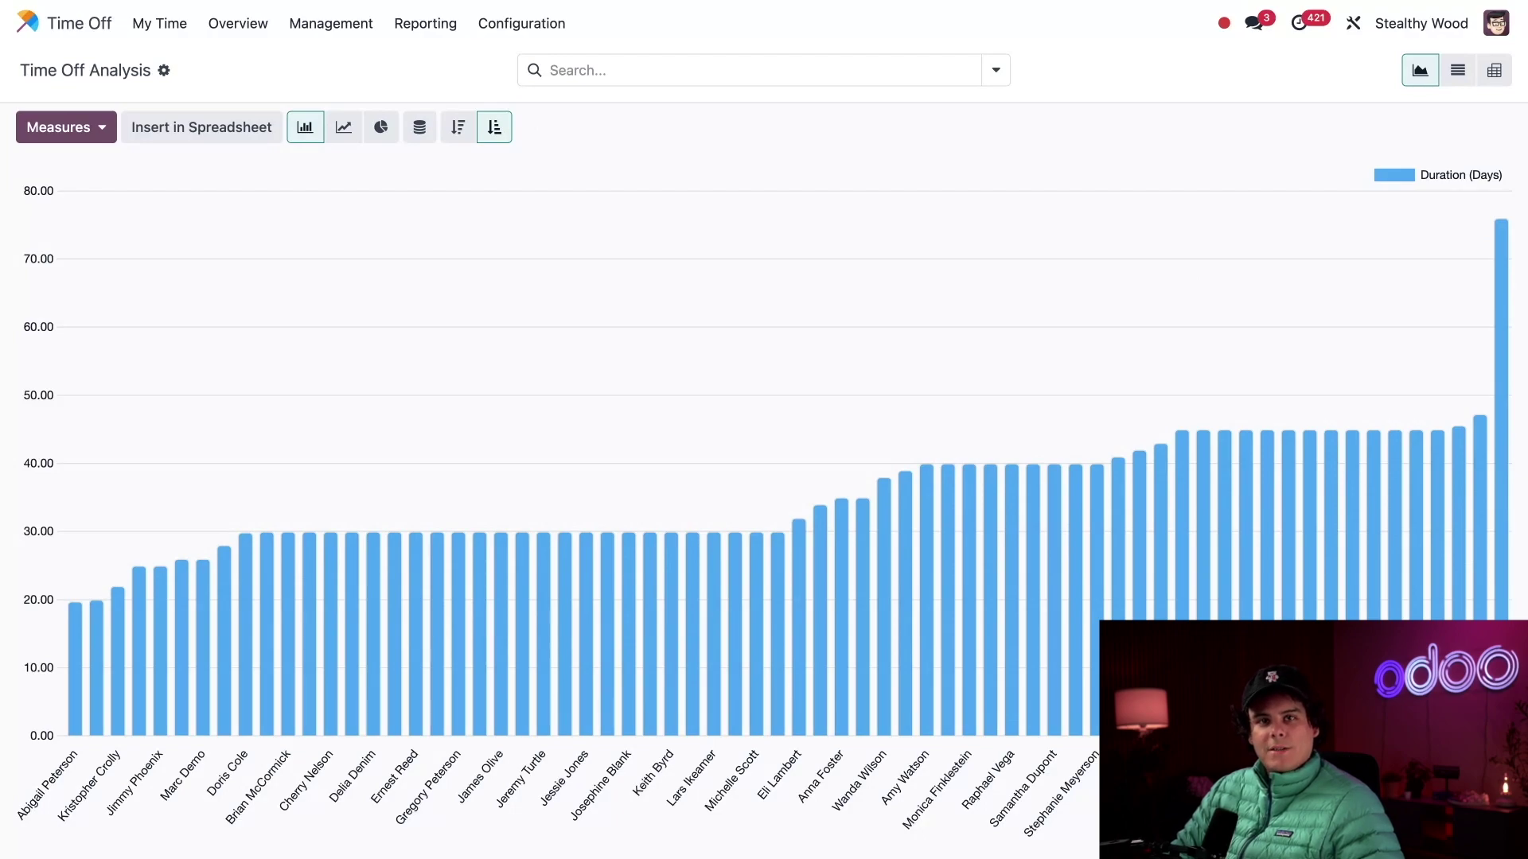
pyautogui.click(846, 68)
# Add a custom filter where Time Off Type is in Vacation Time Off.
pyautogui.click(505, 427)
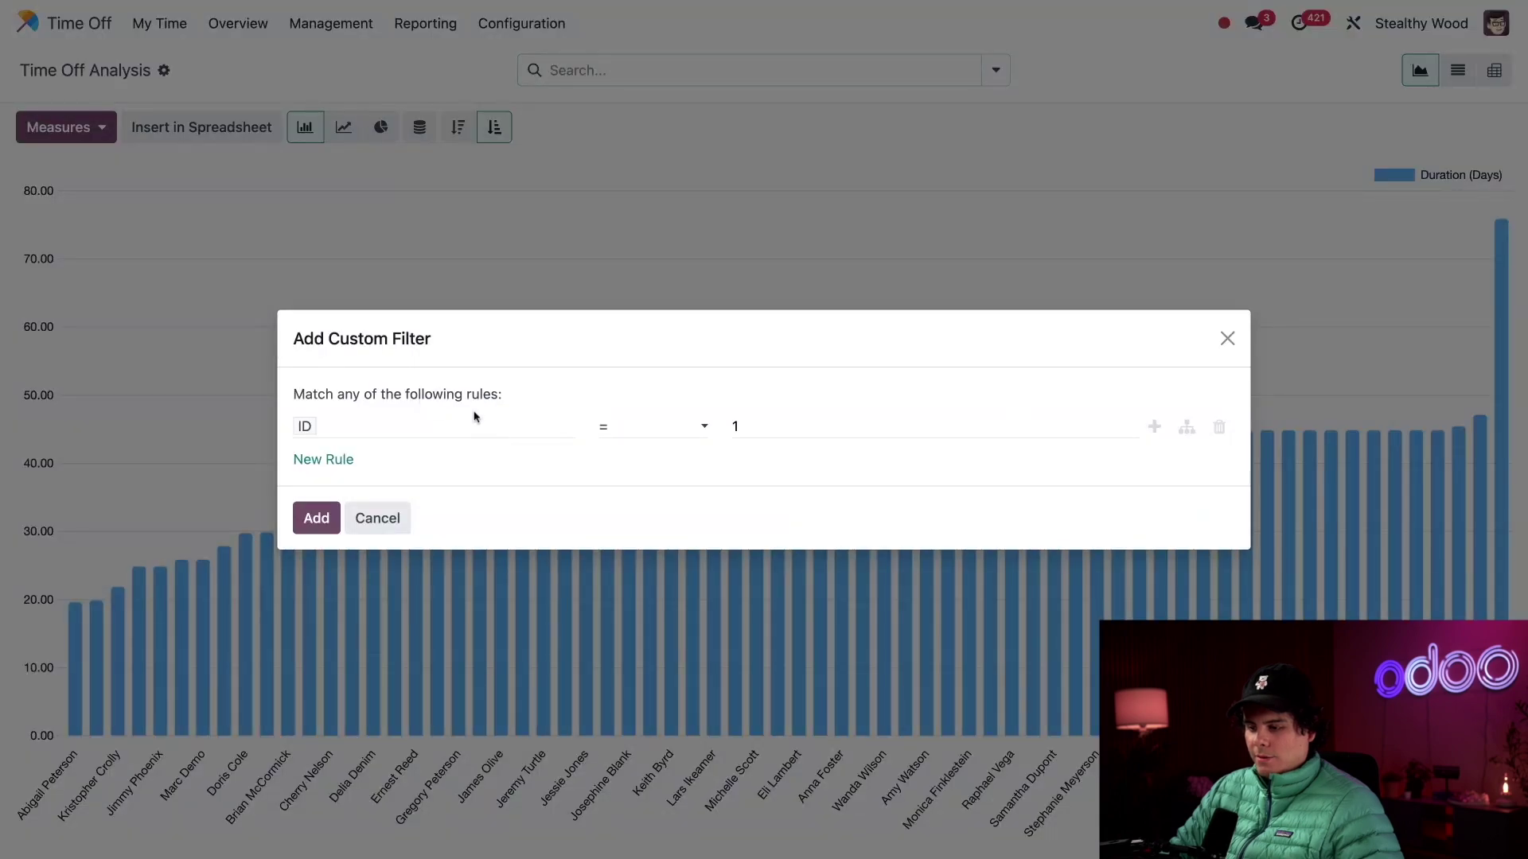
pyautogui.click(433, 426)
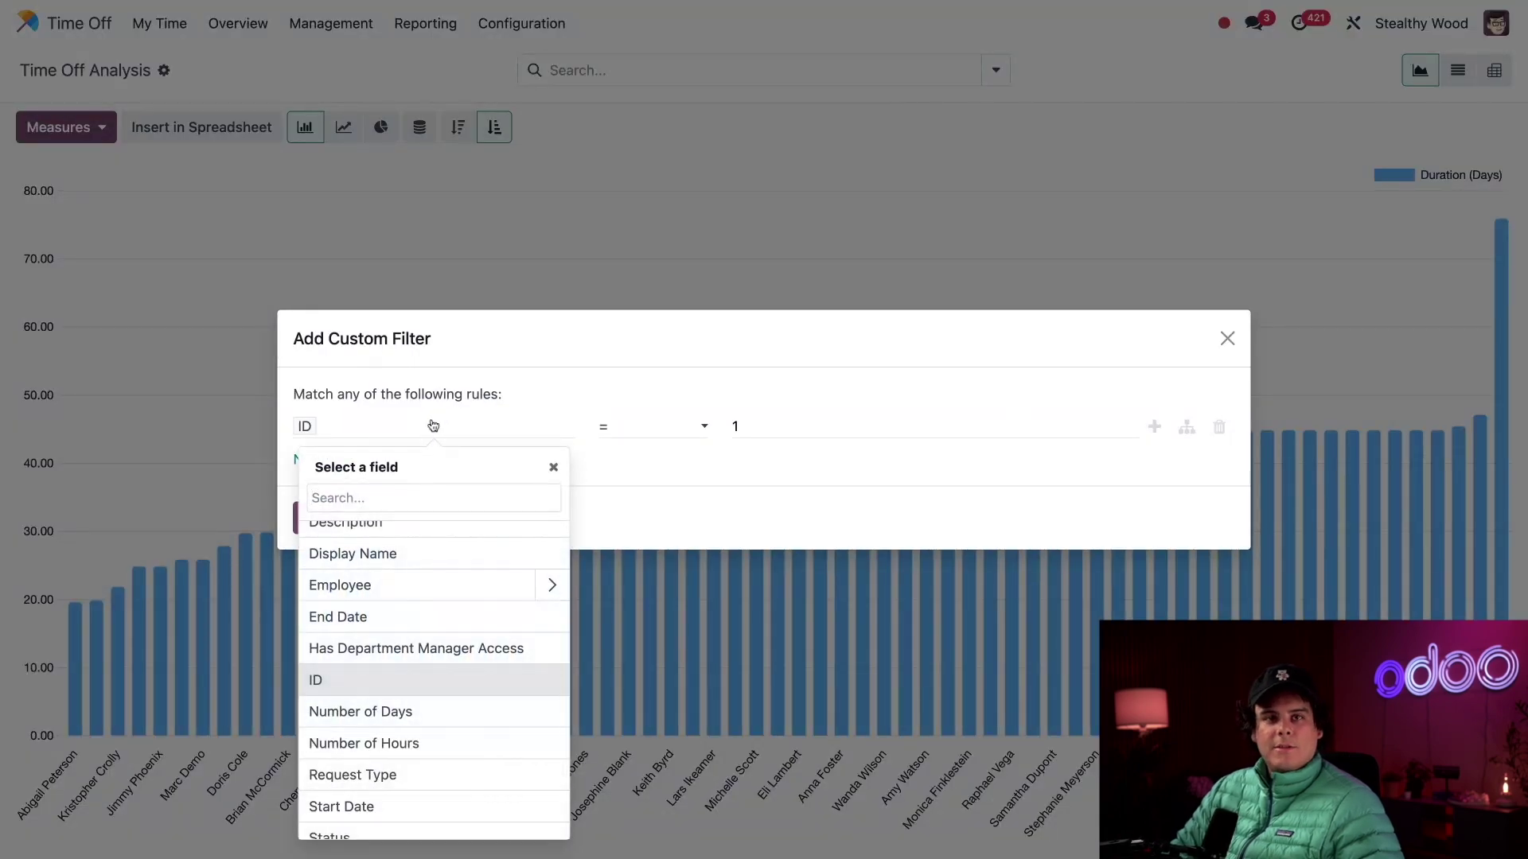
pyautogui.write('tim')
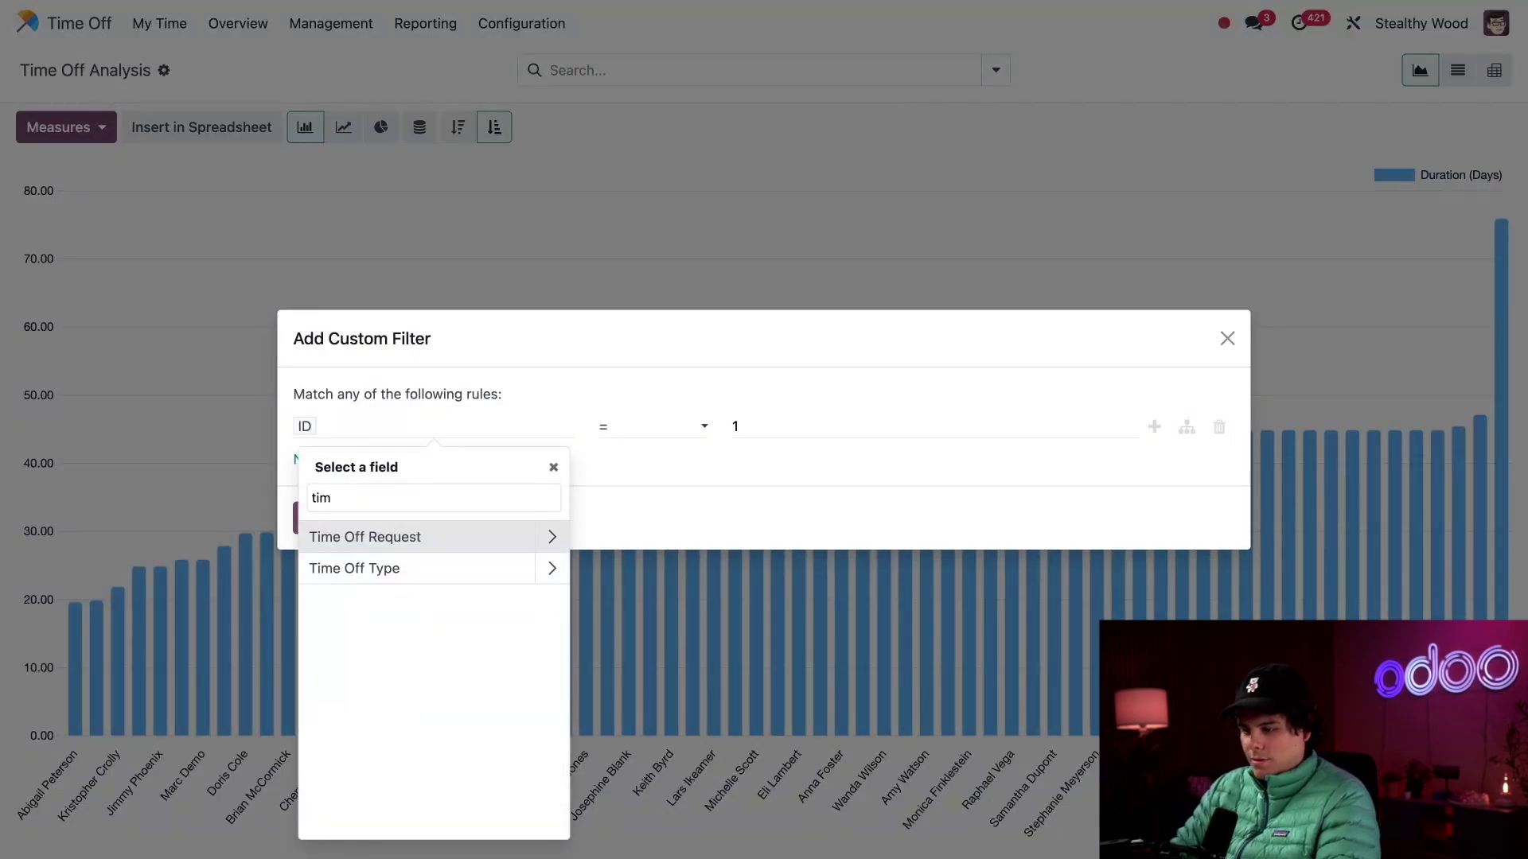
pyautogui.write('e off')
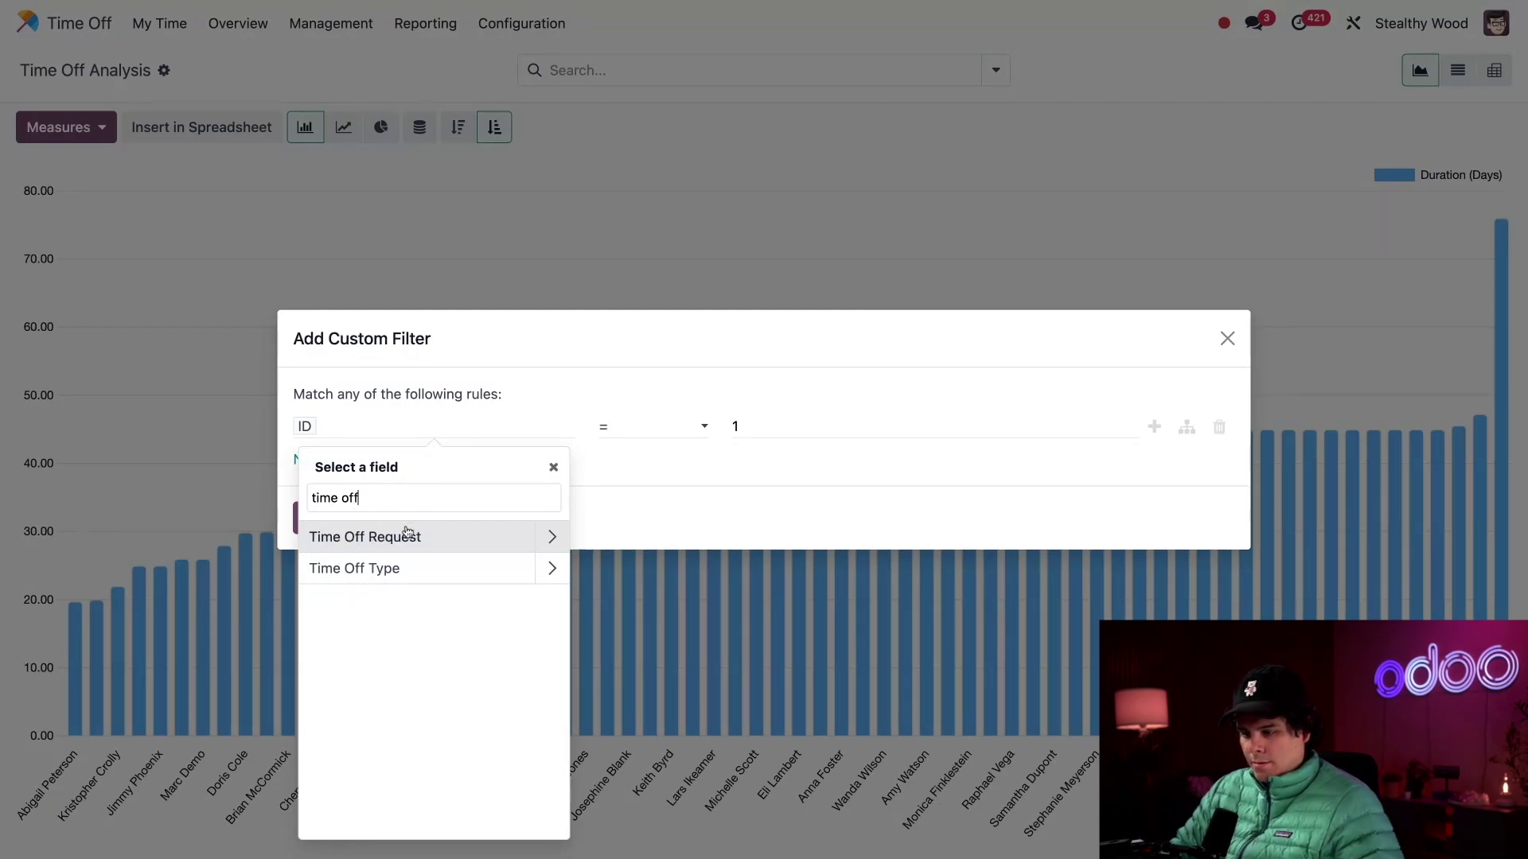
pyautogui.click(402, 570)
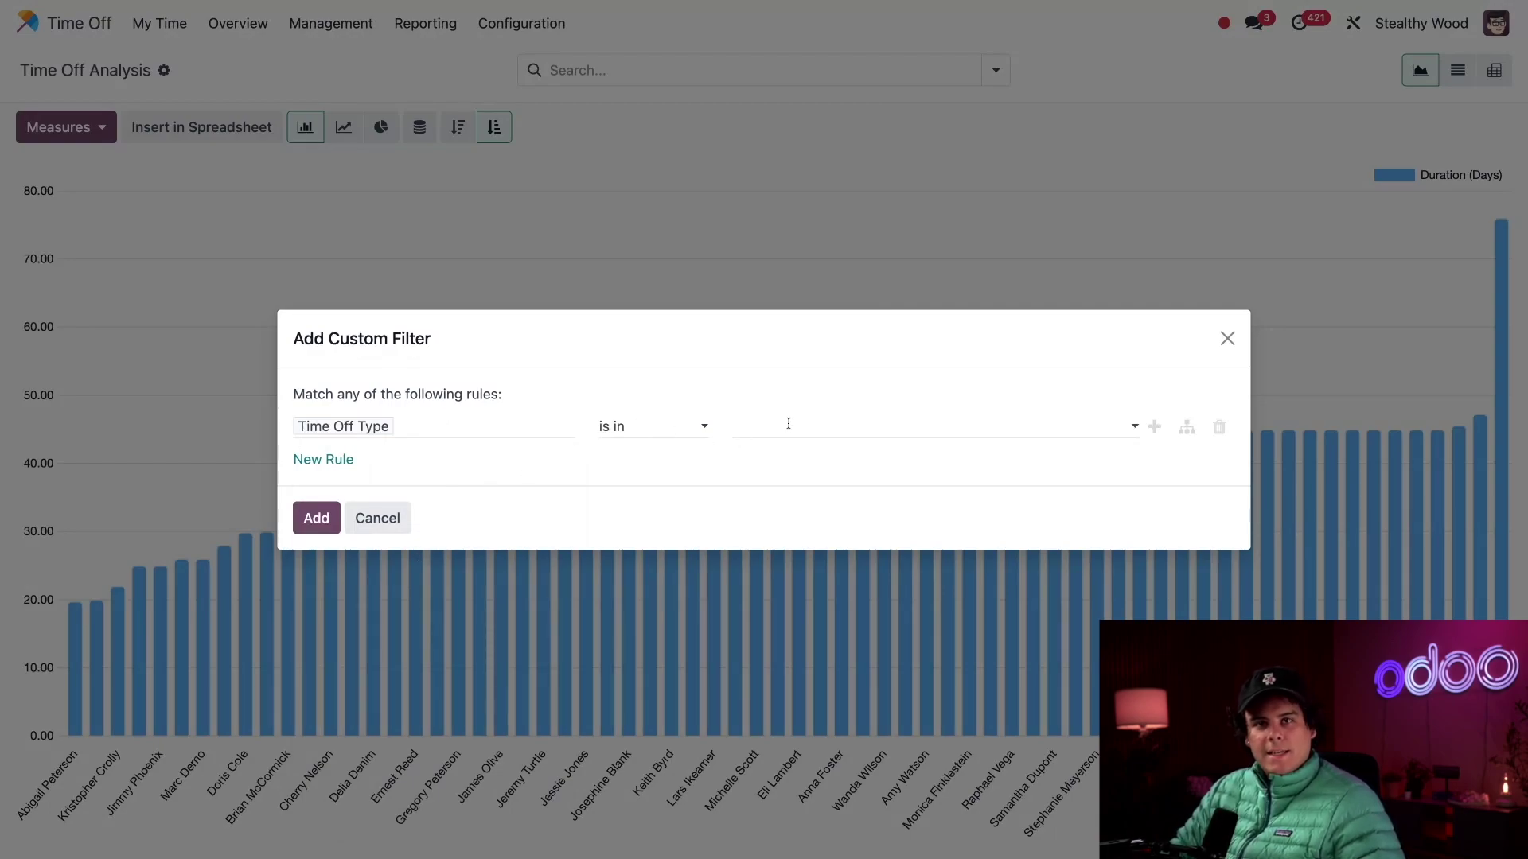
pyautogui.click(740, 426)
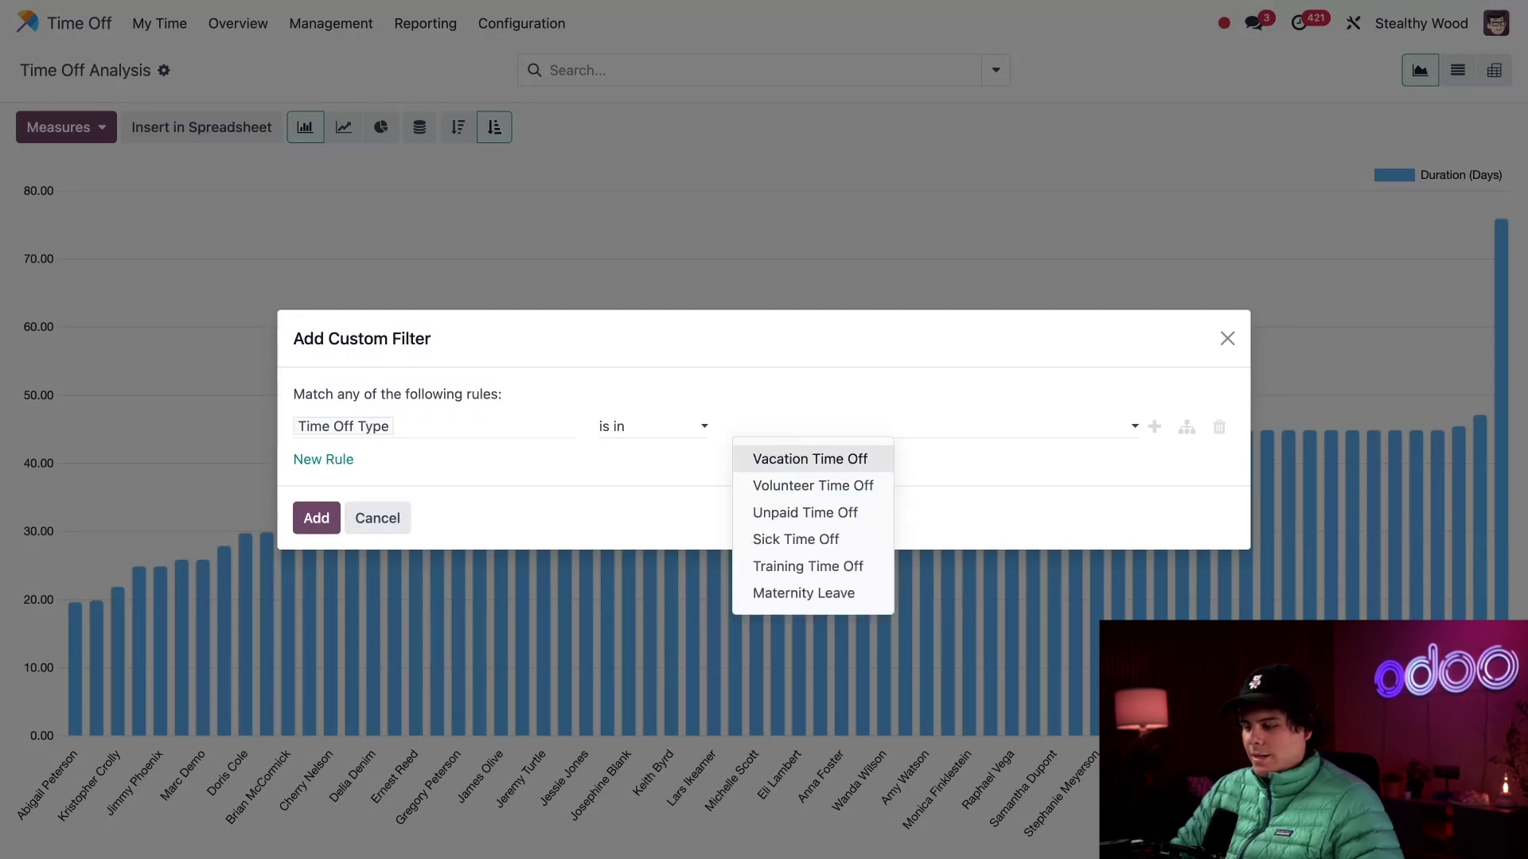
pyautogui.click(795, 458)
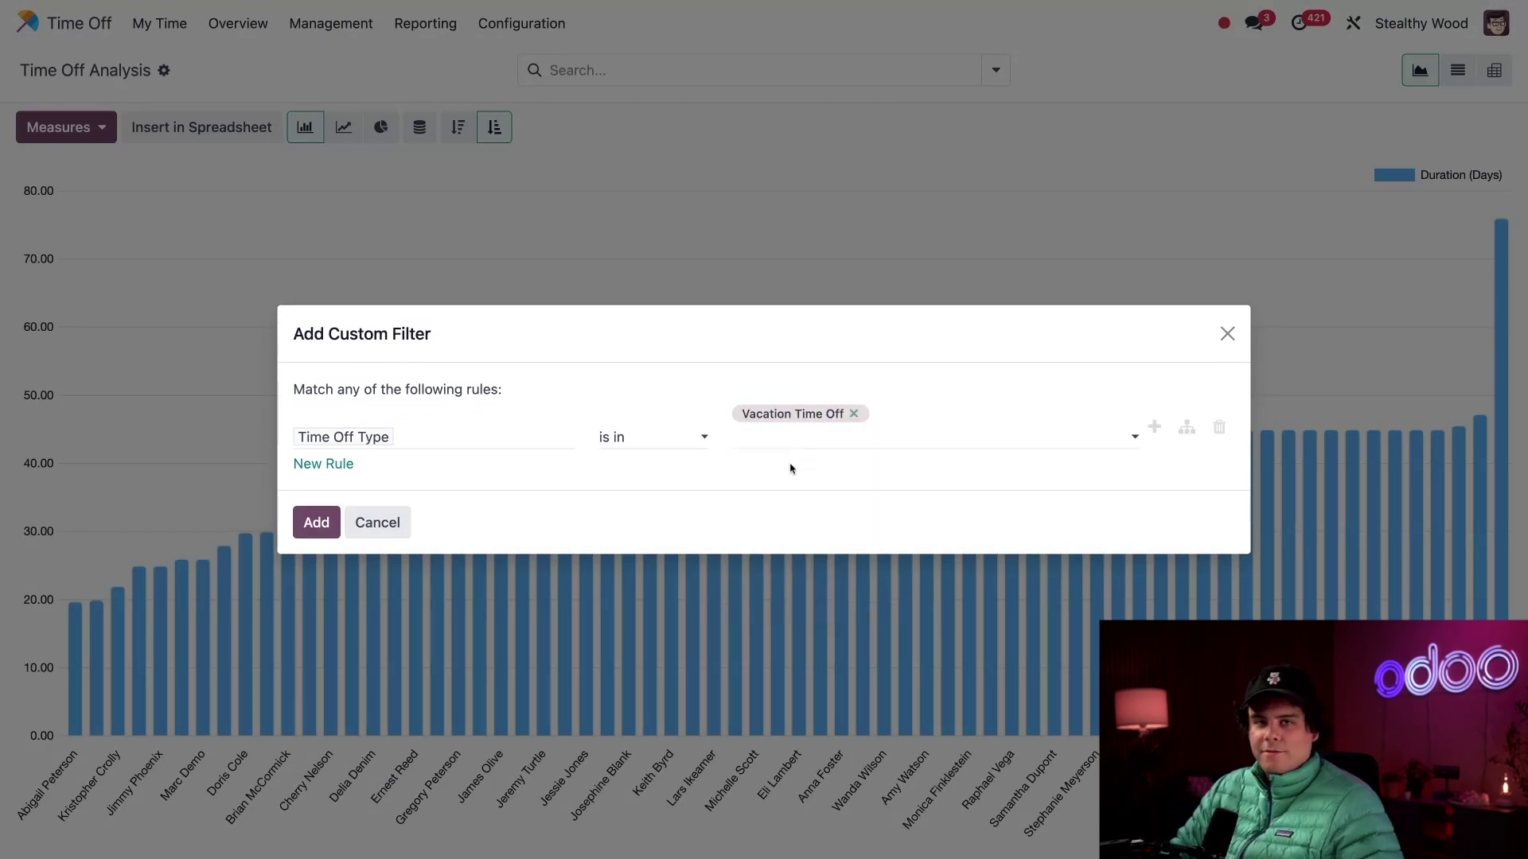
pyautogui.click(315, 522)
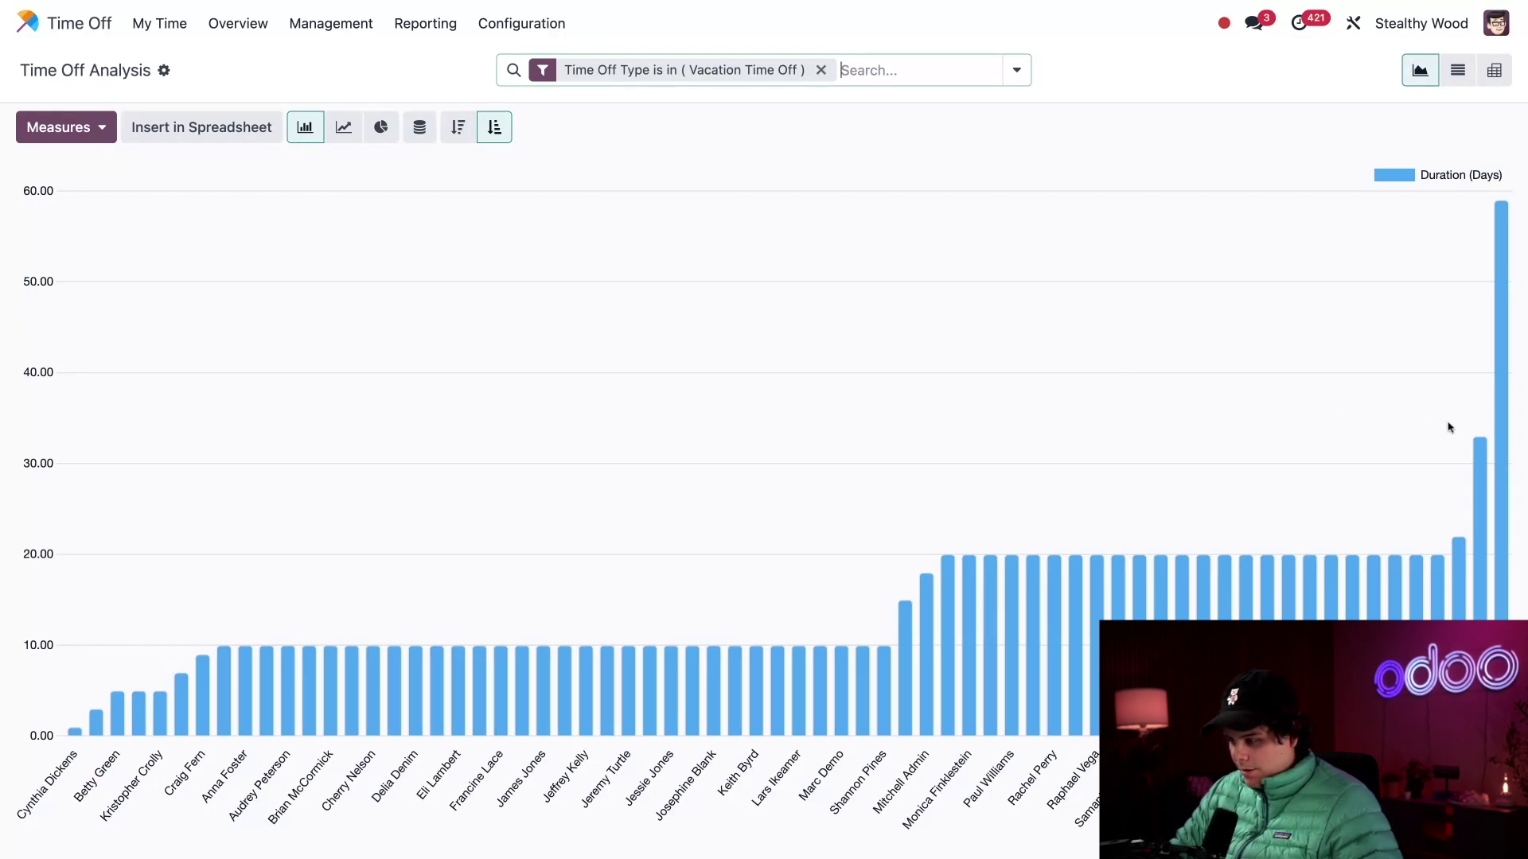
pyautogui.moveTo(1503, 398)
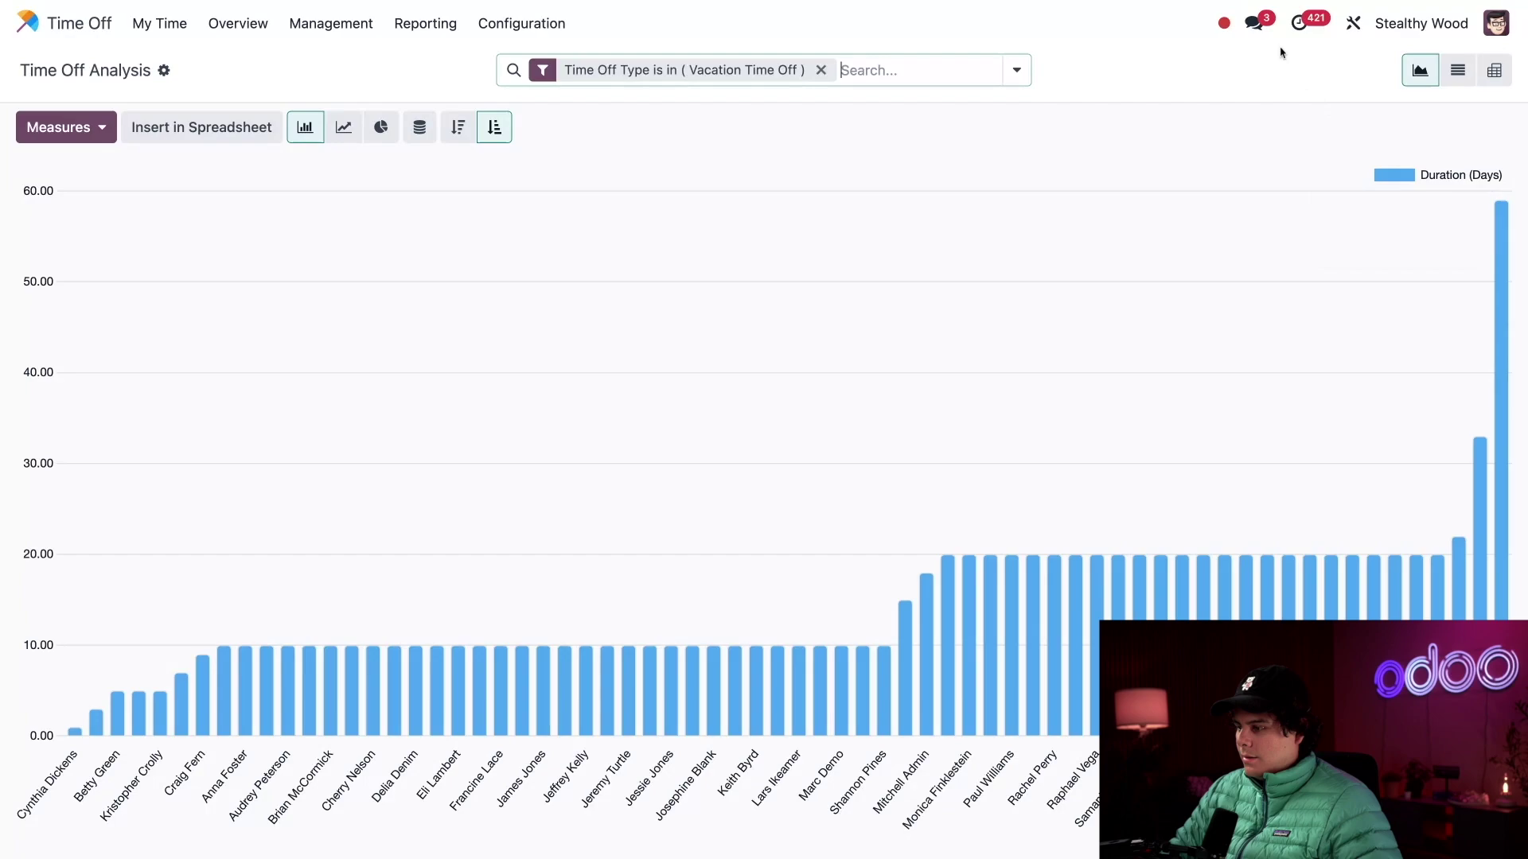
# Delete the 59-vacation-days reminder from the direct chat with the employee and close the chat.
pyautogui.click(1257, 25)
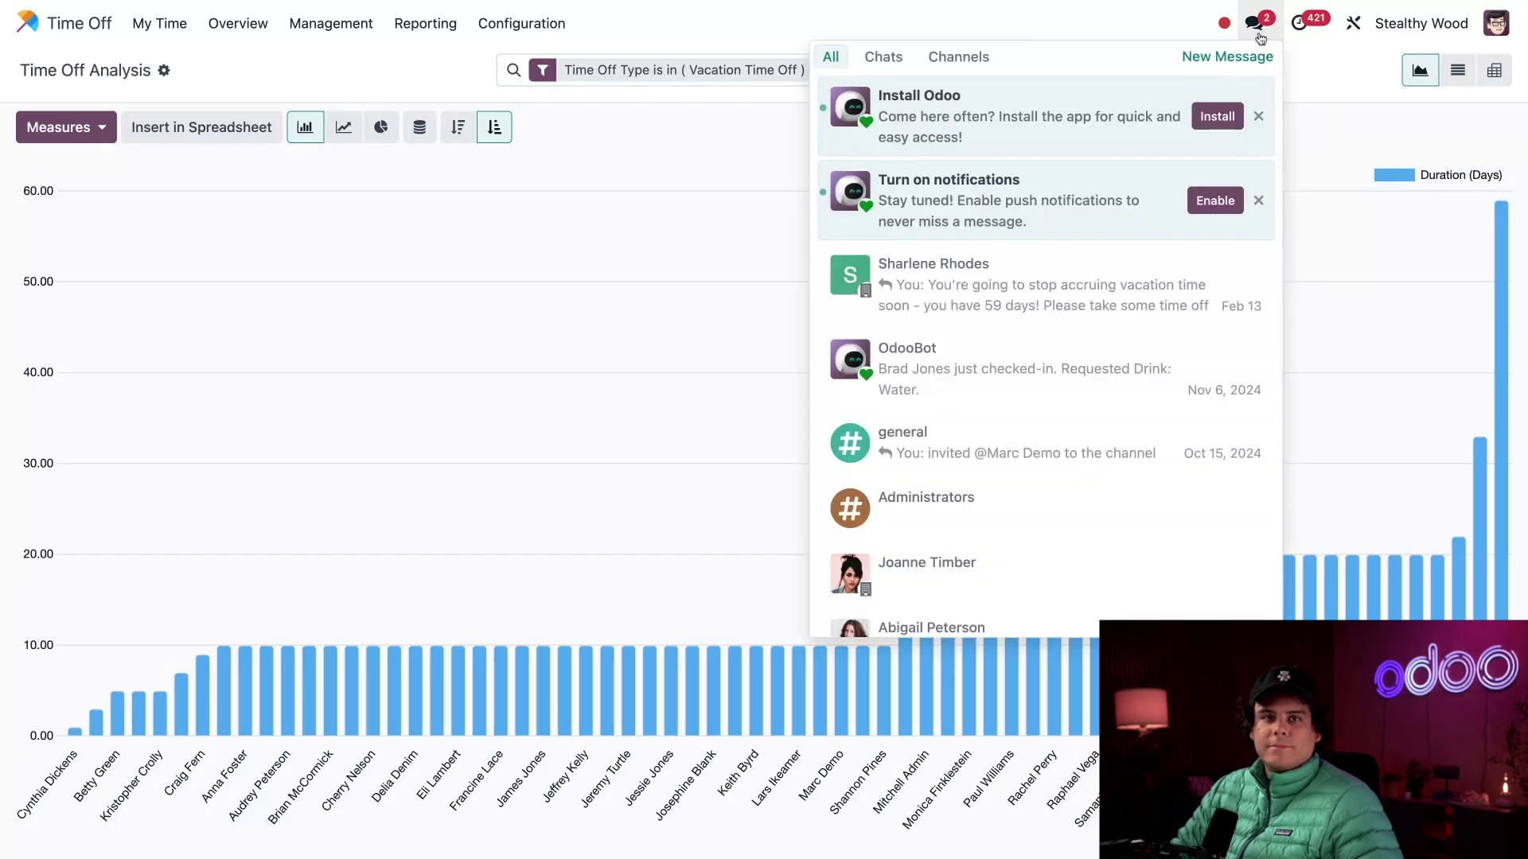
pyautogui.click(1238, 59)
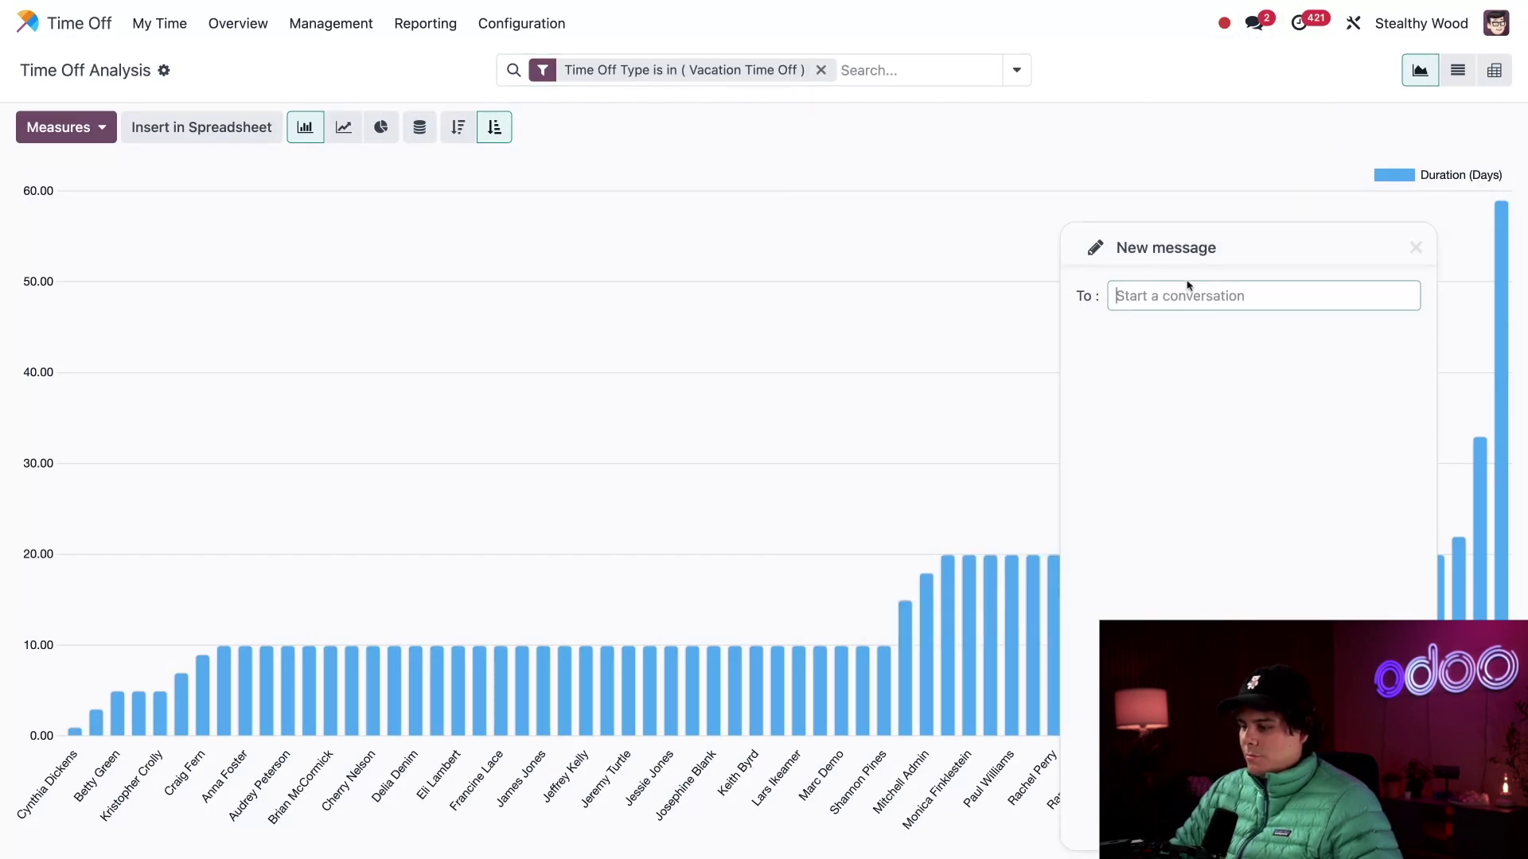
pyautogui.write('sh')
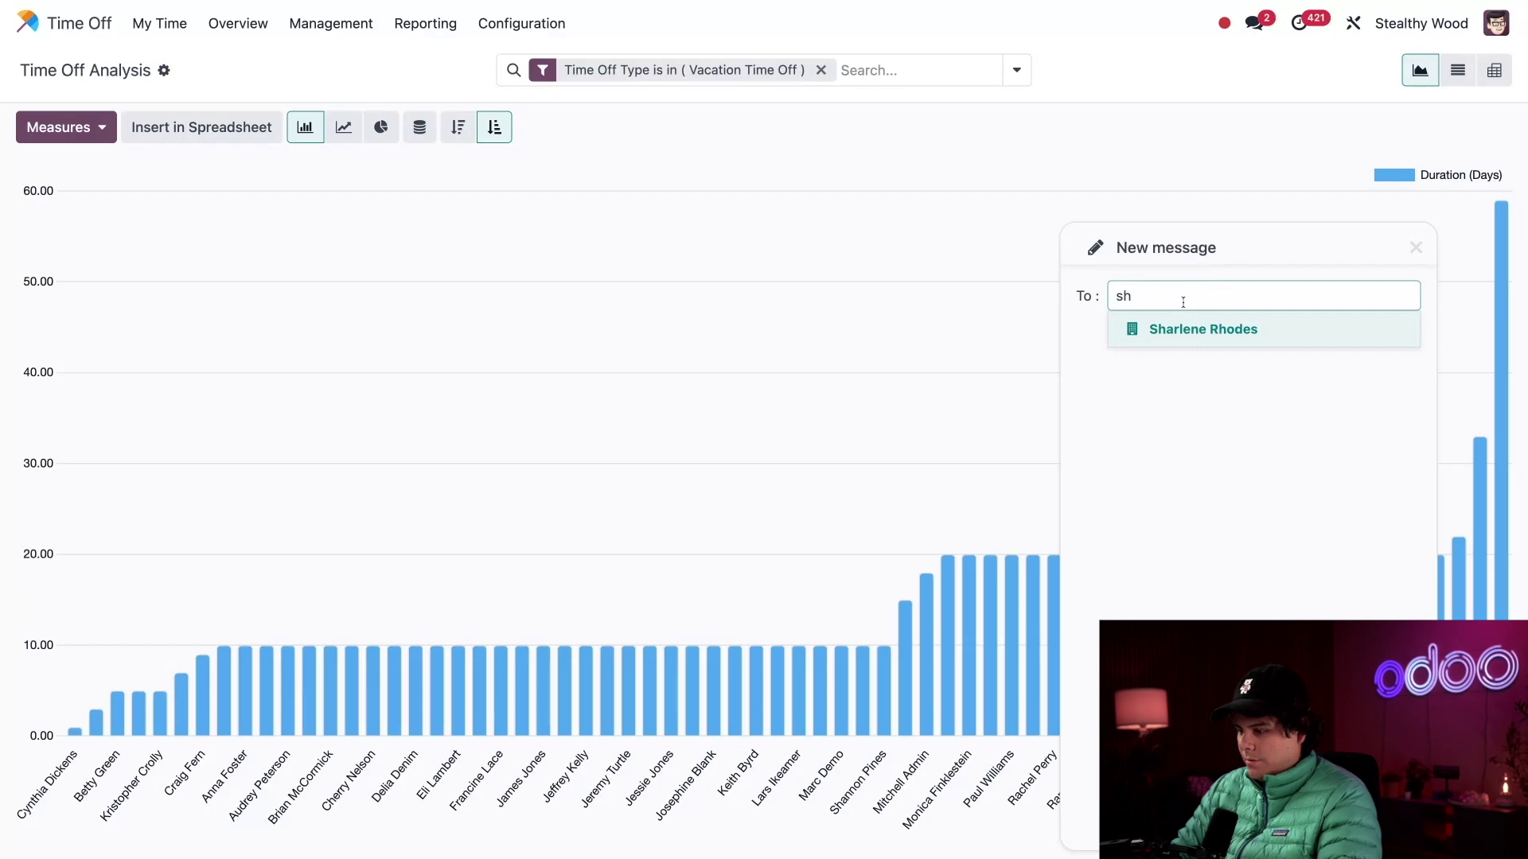
pyautogui.click(1210, 330)
pyautogui.press('Return')
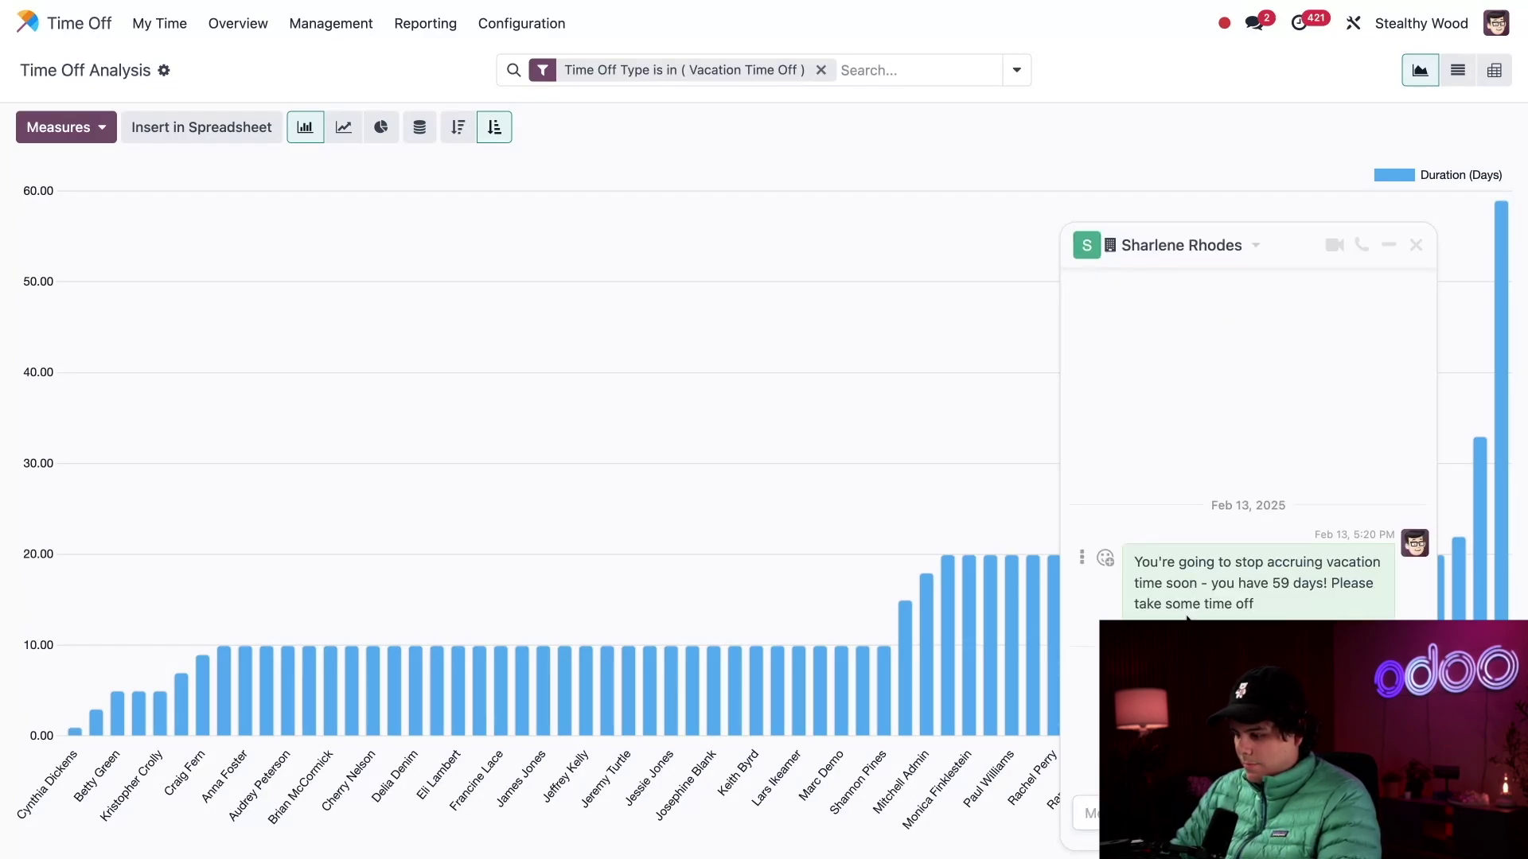
pyautogui.click(1081, 557)
pyautogui.click(1106, 501)
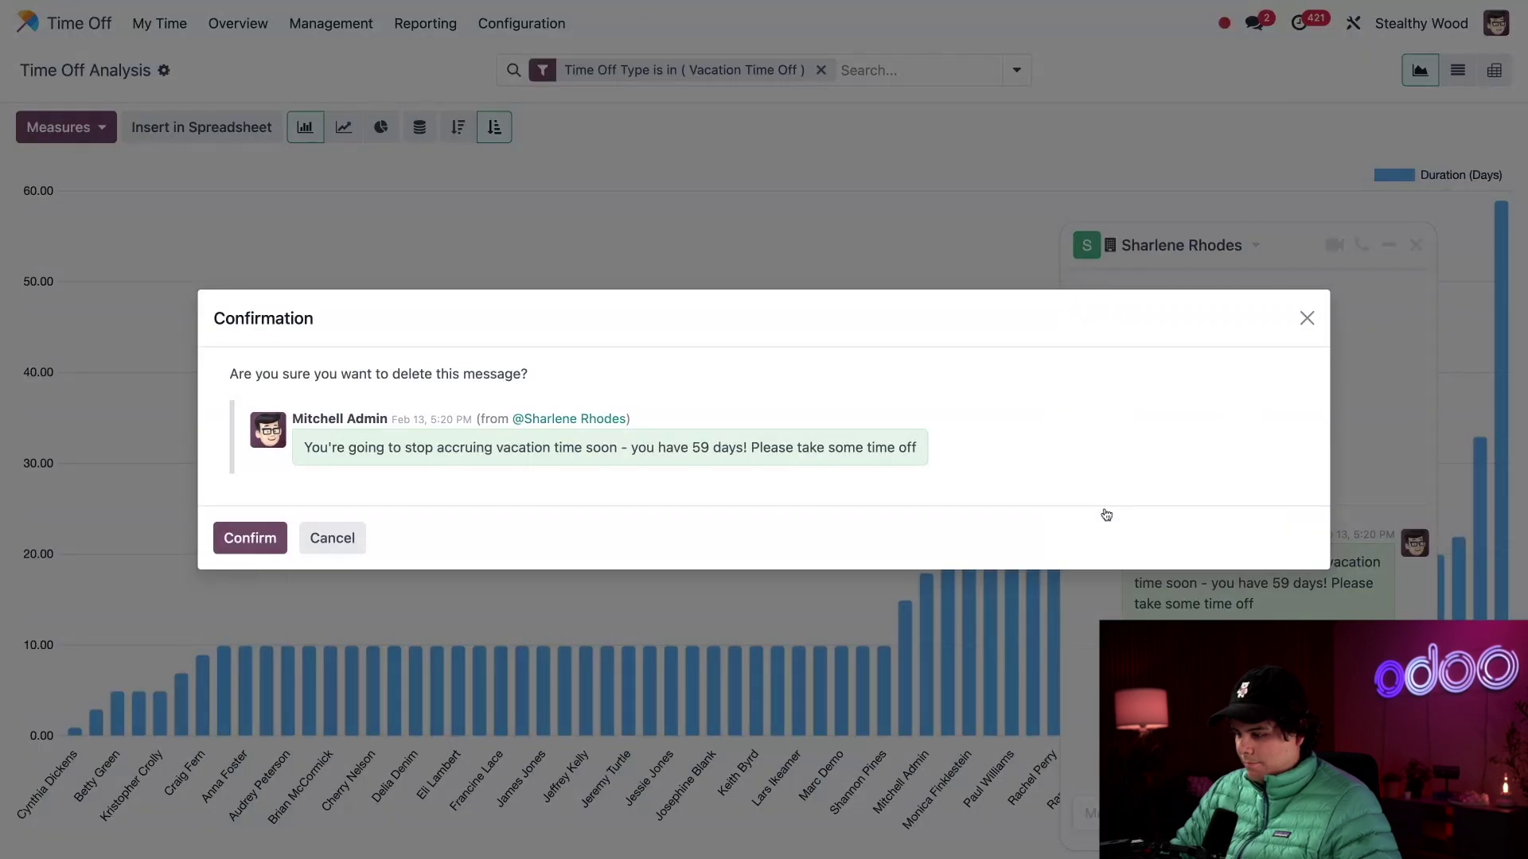
pyautogui.click(248, 539)
pyautogui.click(1388, 244)
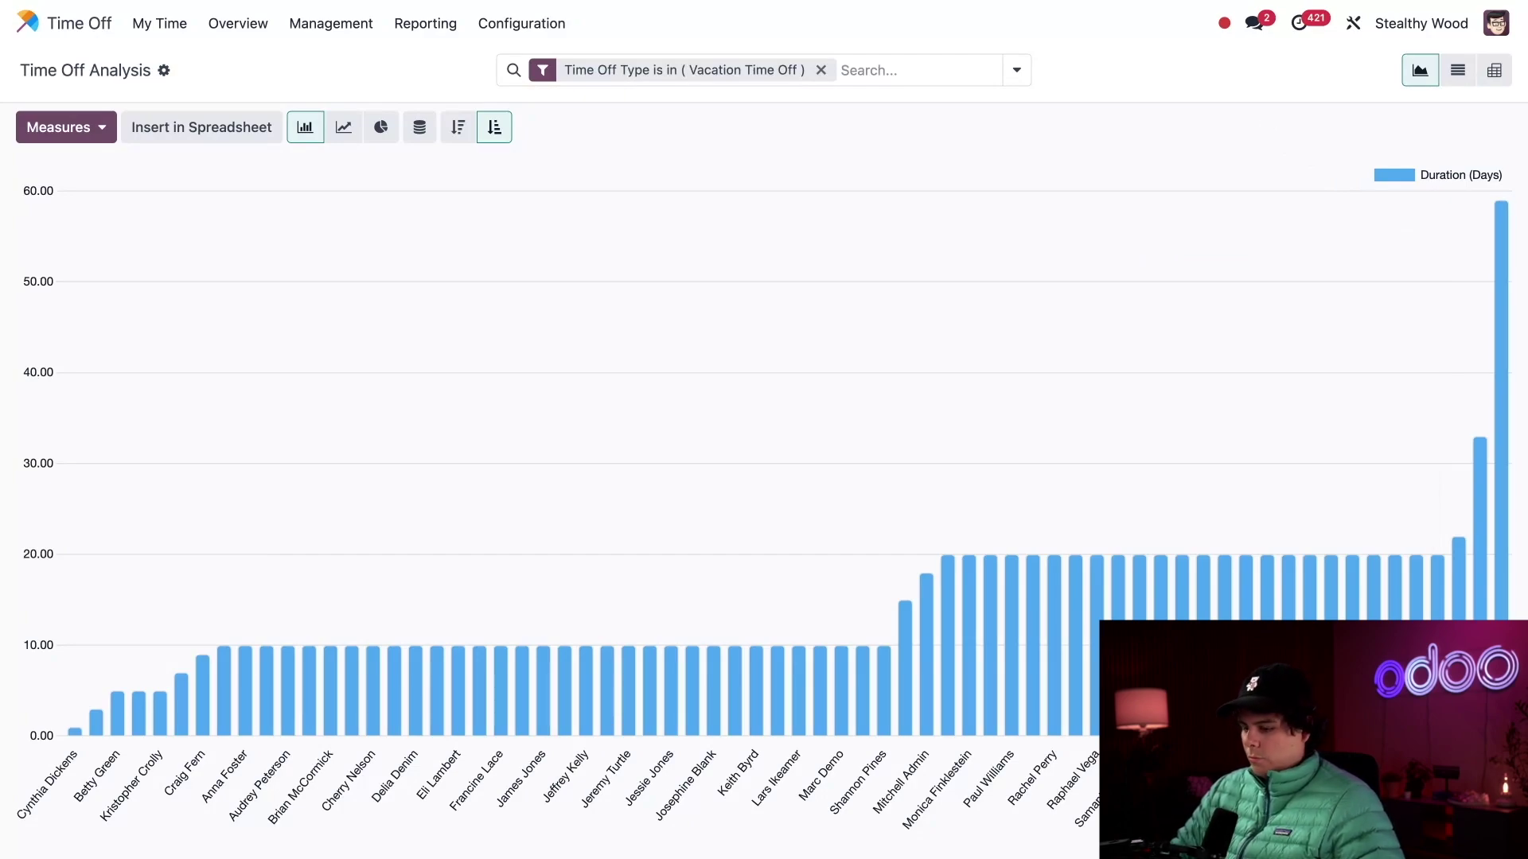
pyautogui.moveTo(75, 736)
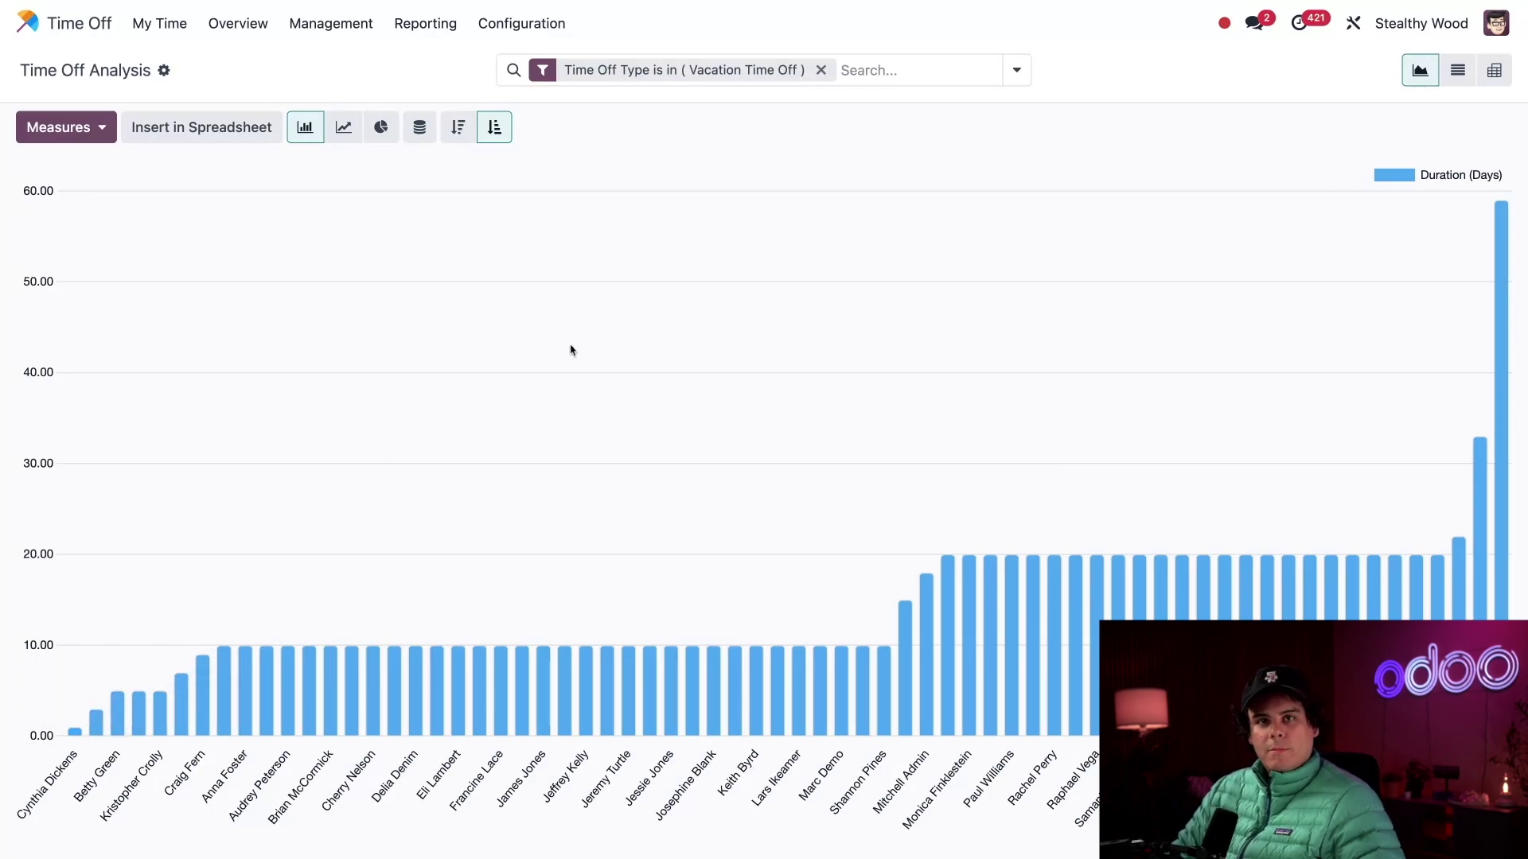
# Open the Balance report and remove the Period: 2025 filter.
pyautogui.click(425, 23)
pyautogui.click(426, 118)
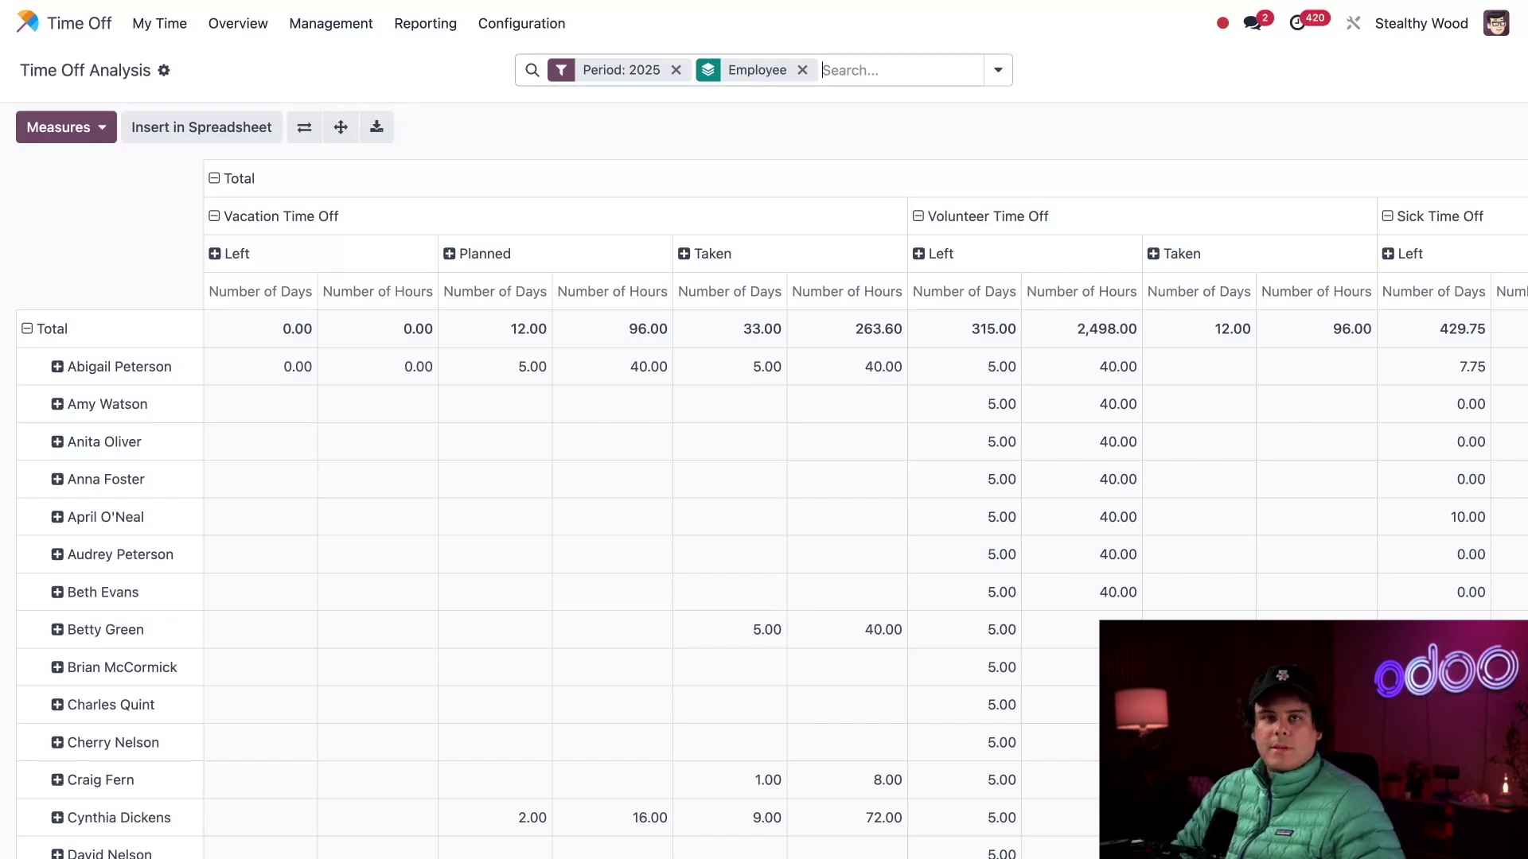
pyautogui.click(675, 70)
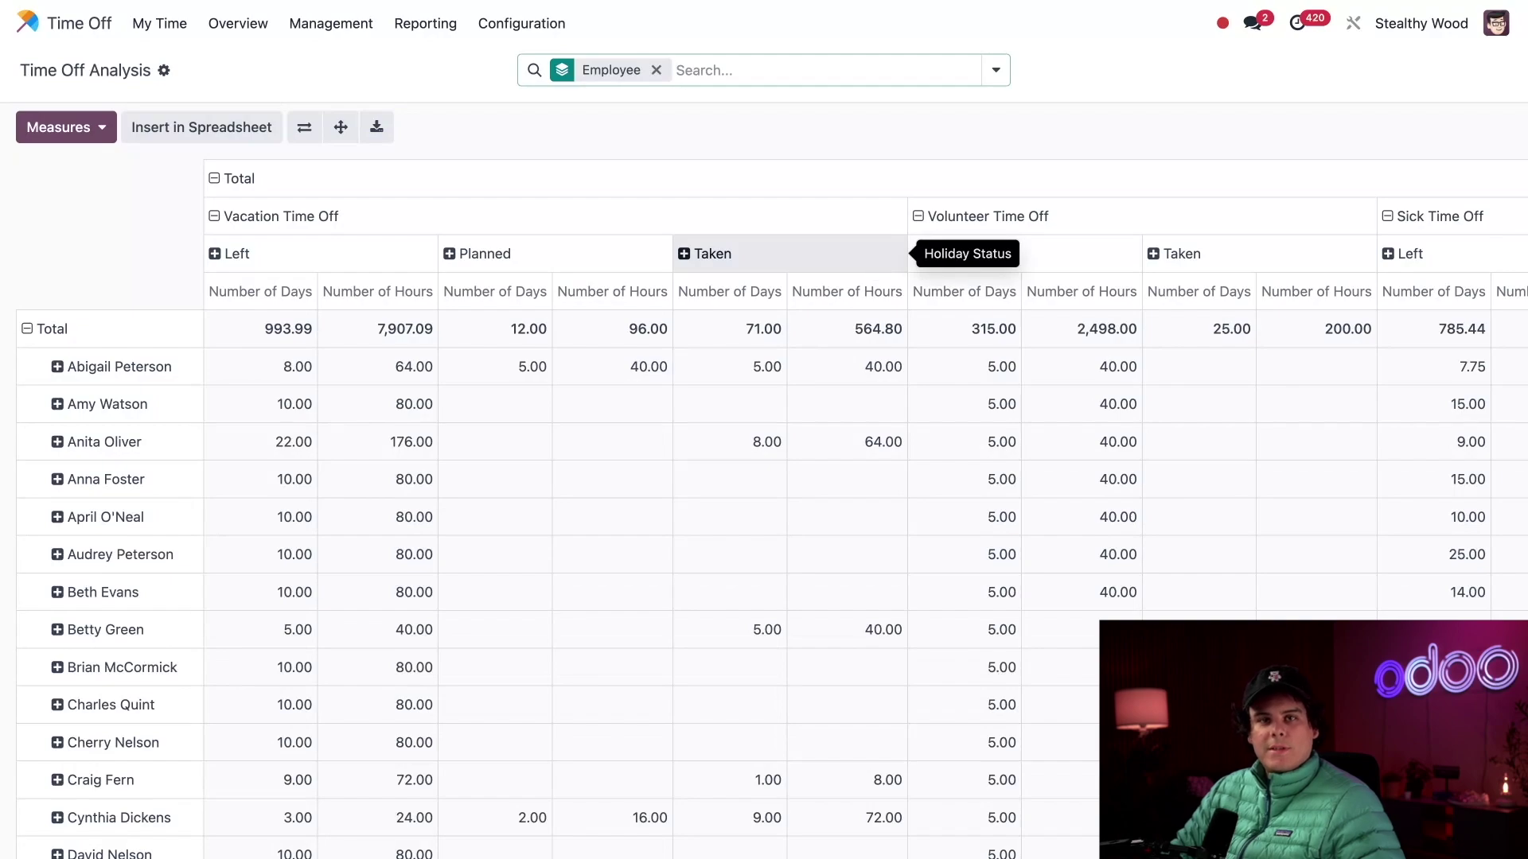
# Add a custom filter where Employee > Manager is in the admin user.
pyautogui.click(996, 70)
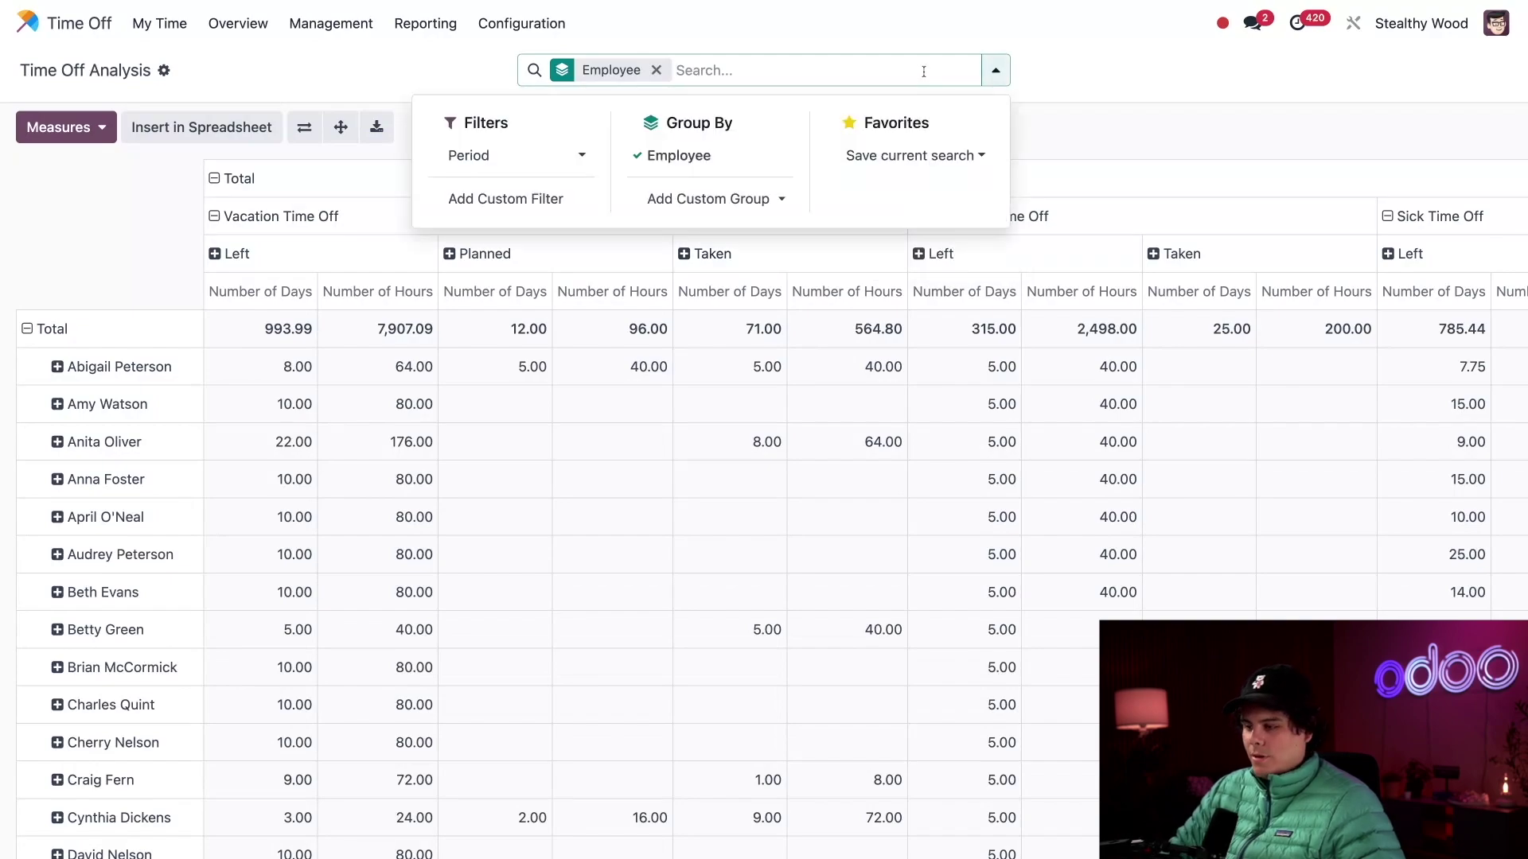
pyautogui.click(525, 198)
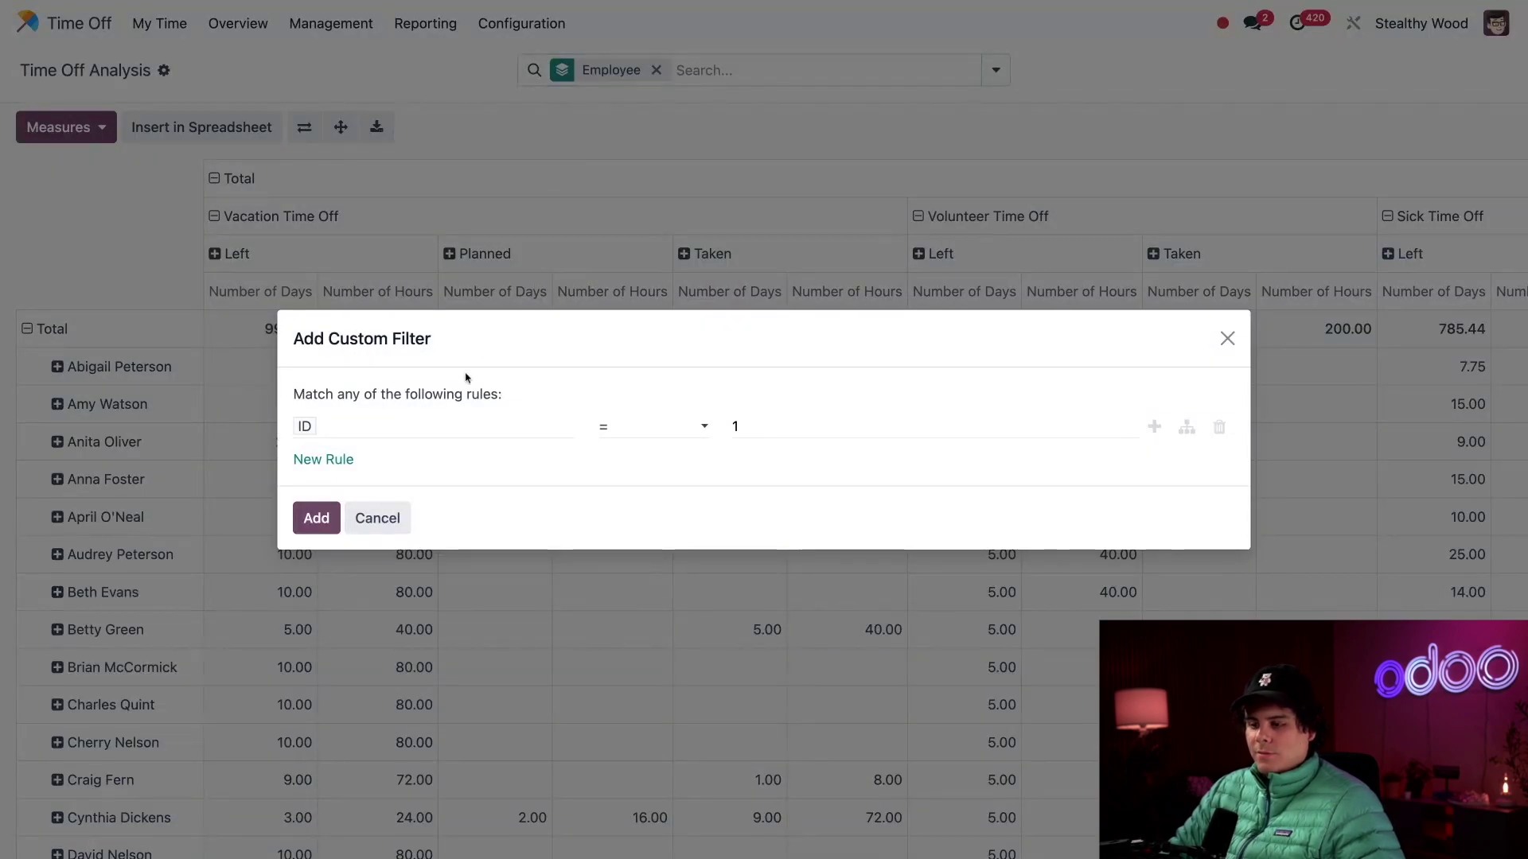
pyautogui.click(446, 429)
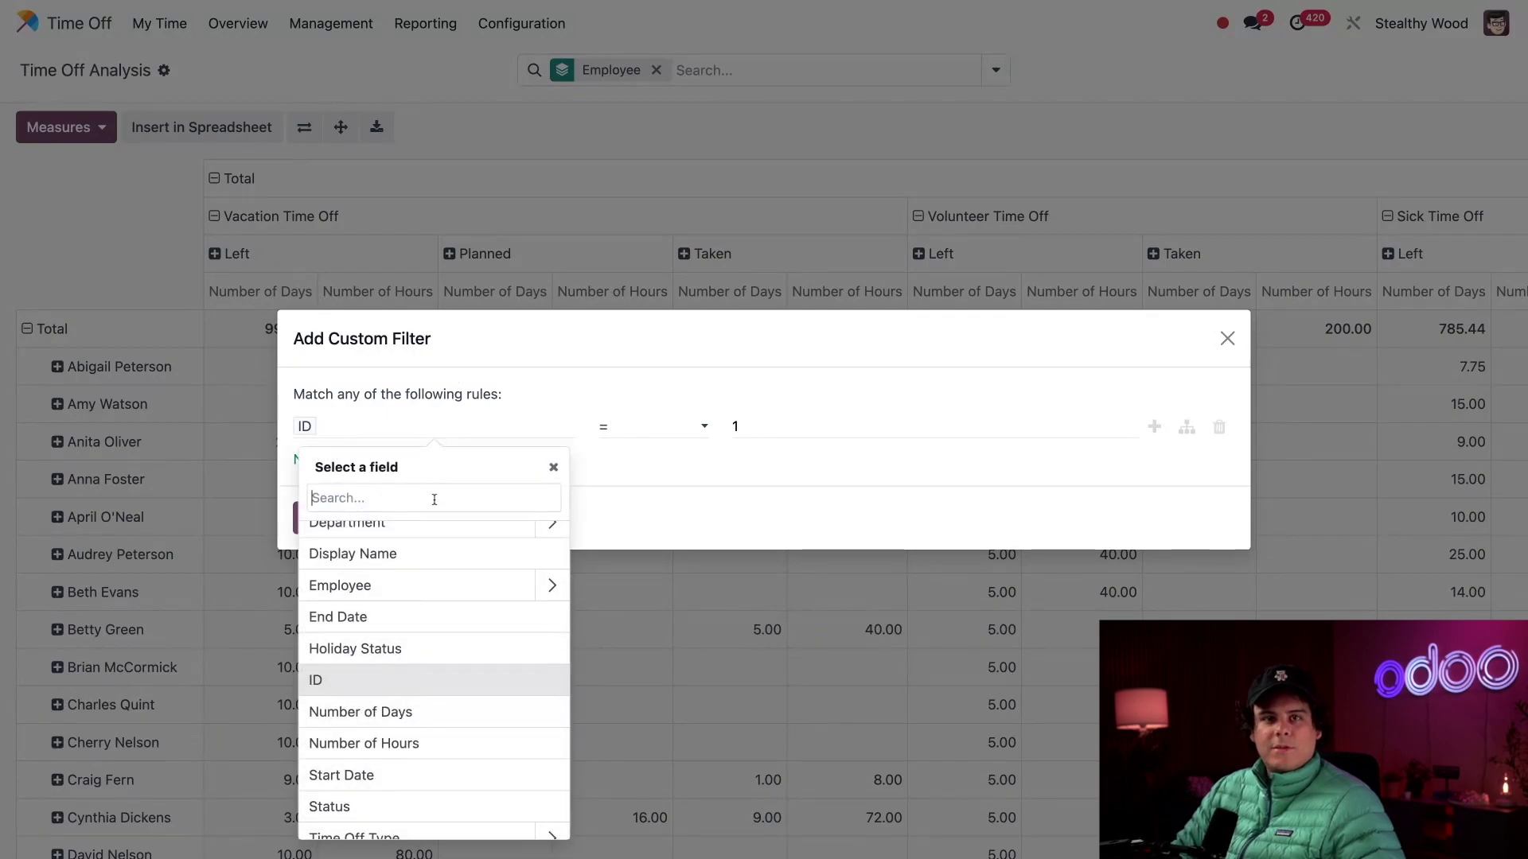
pyautogui.click(540, 587)
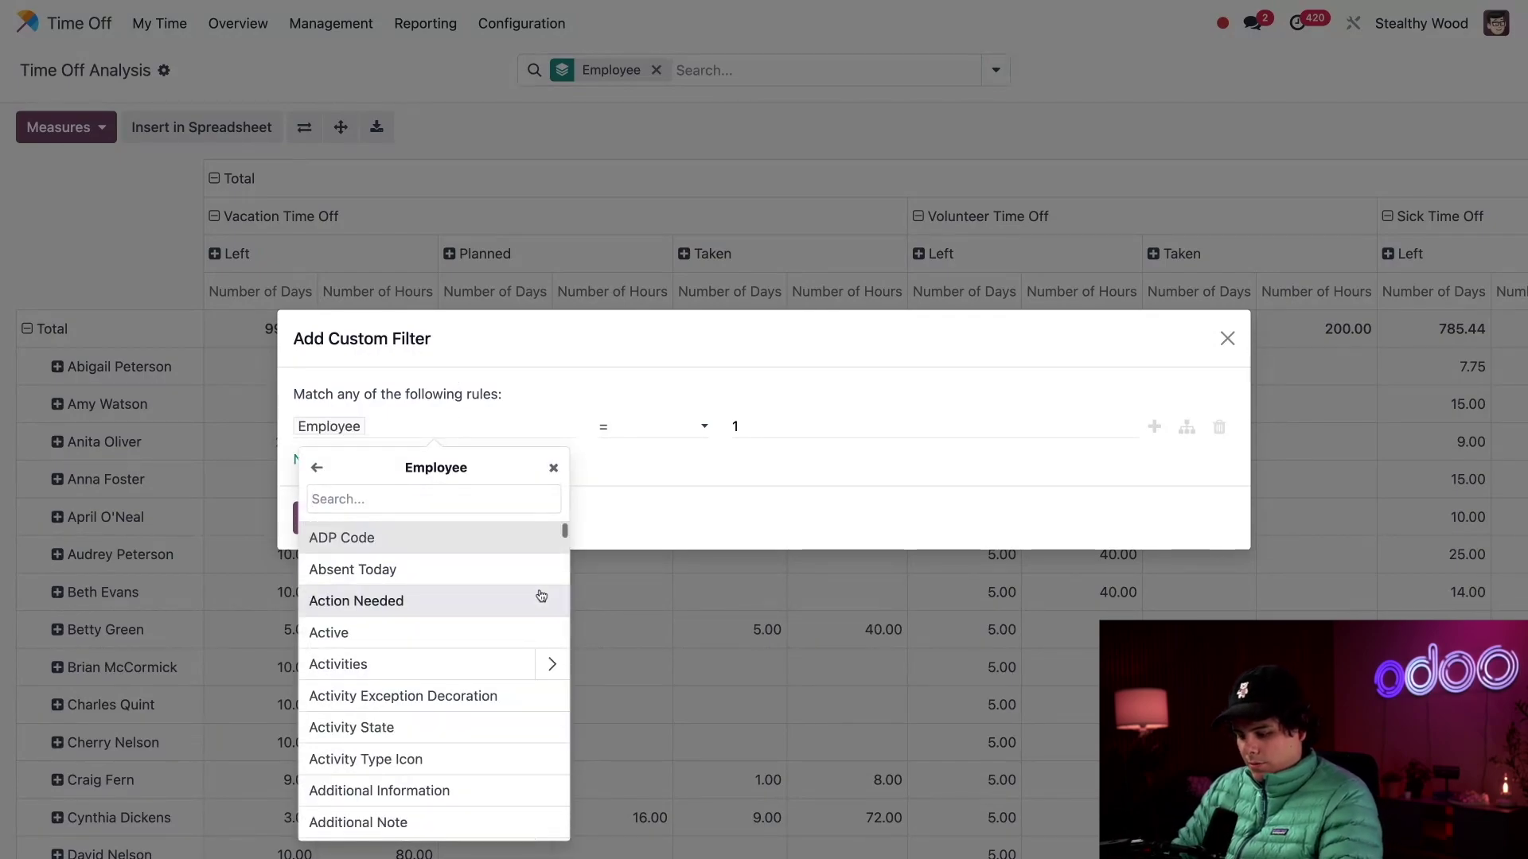
pyautogui.write('man')
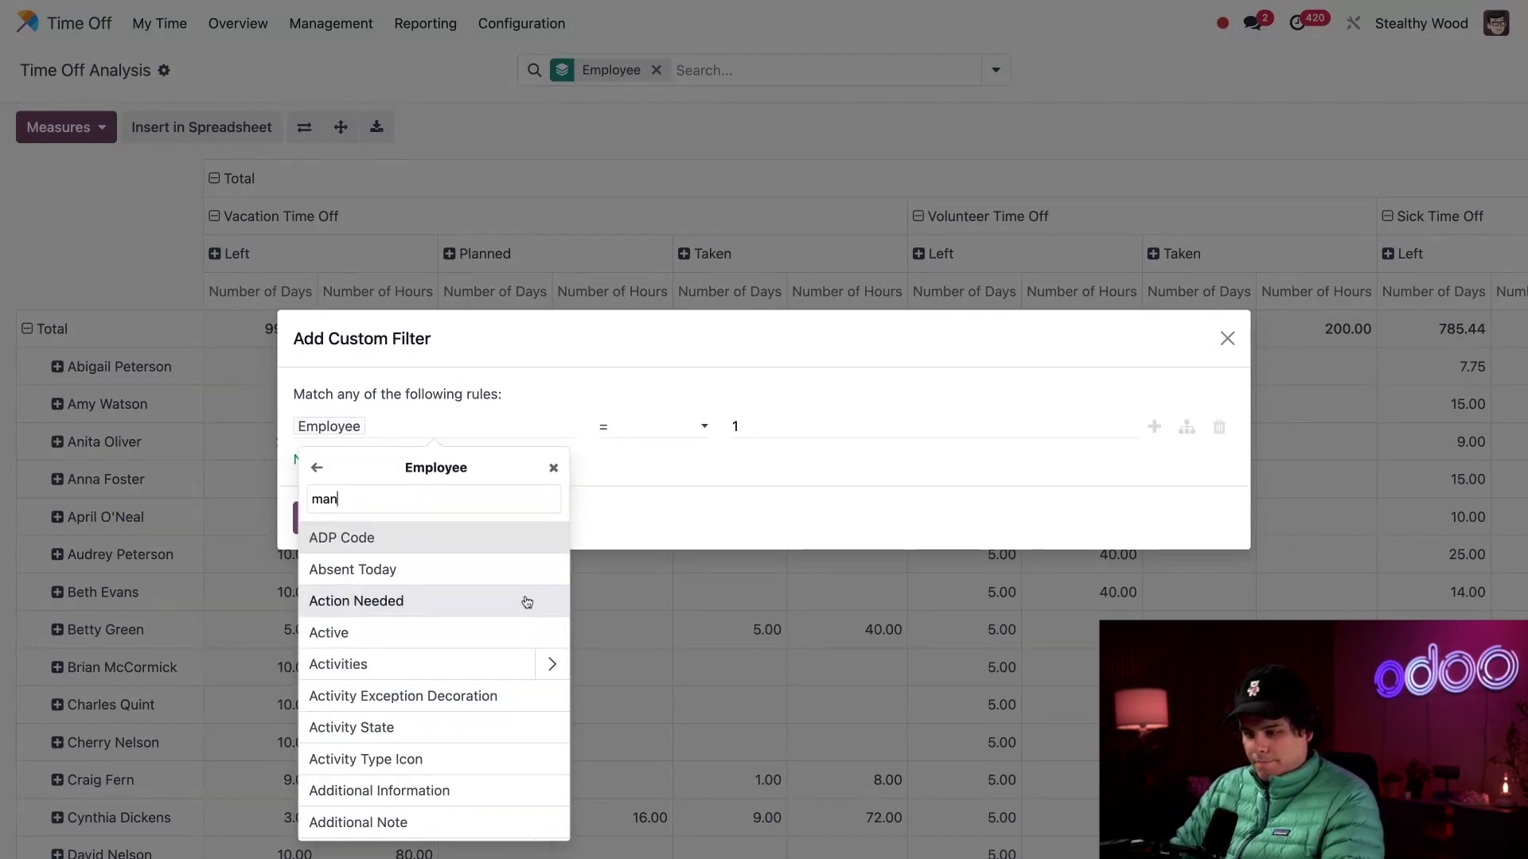
pyautogui.click(437, 538)
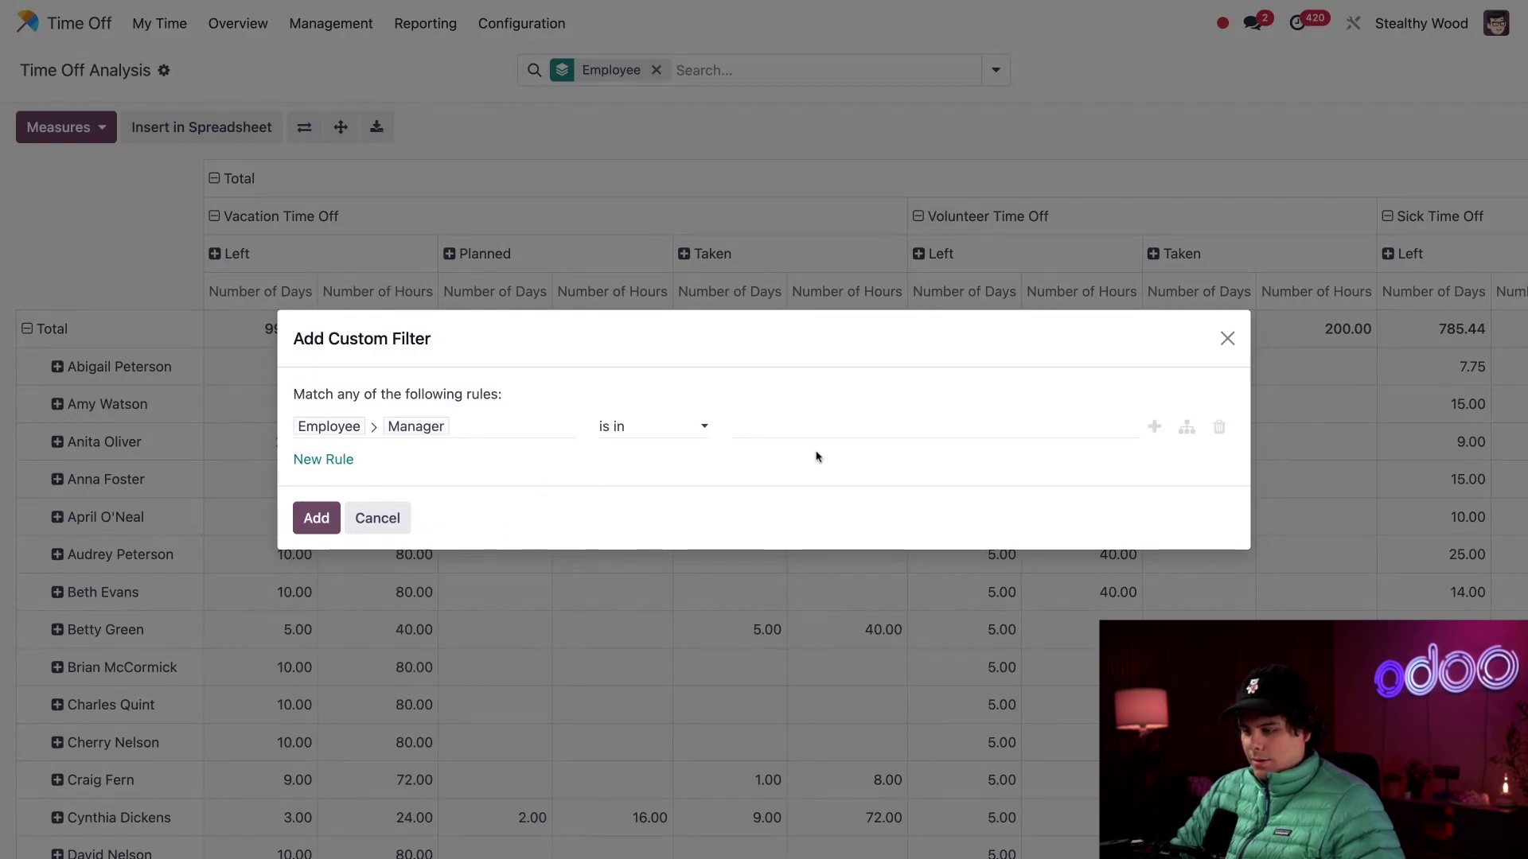
pyautogui.click(820, 427)
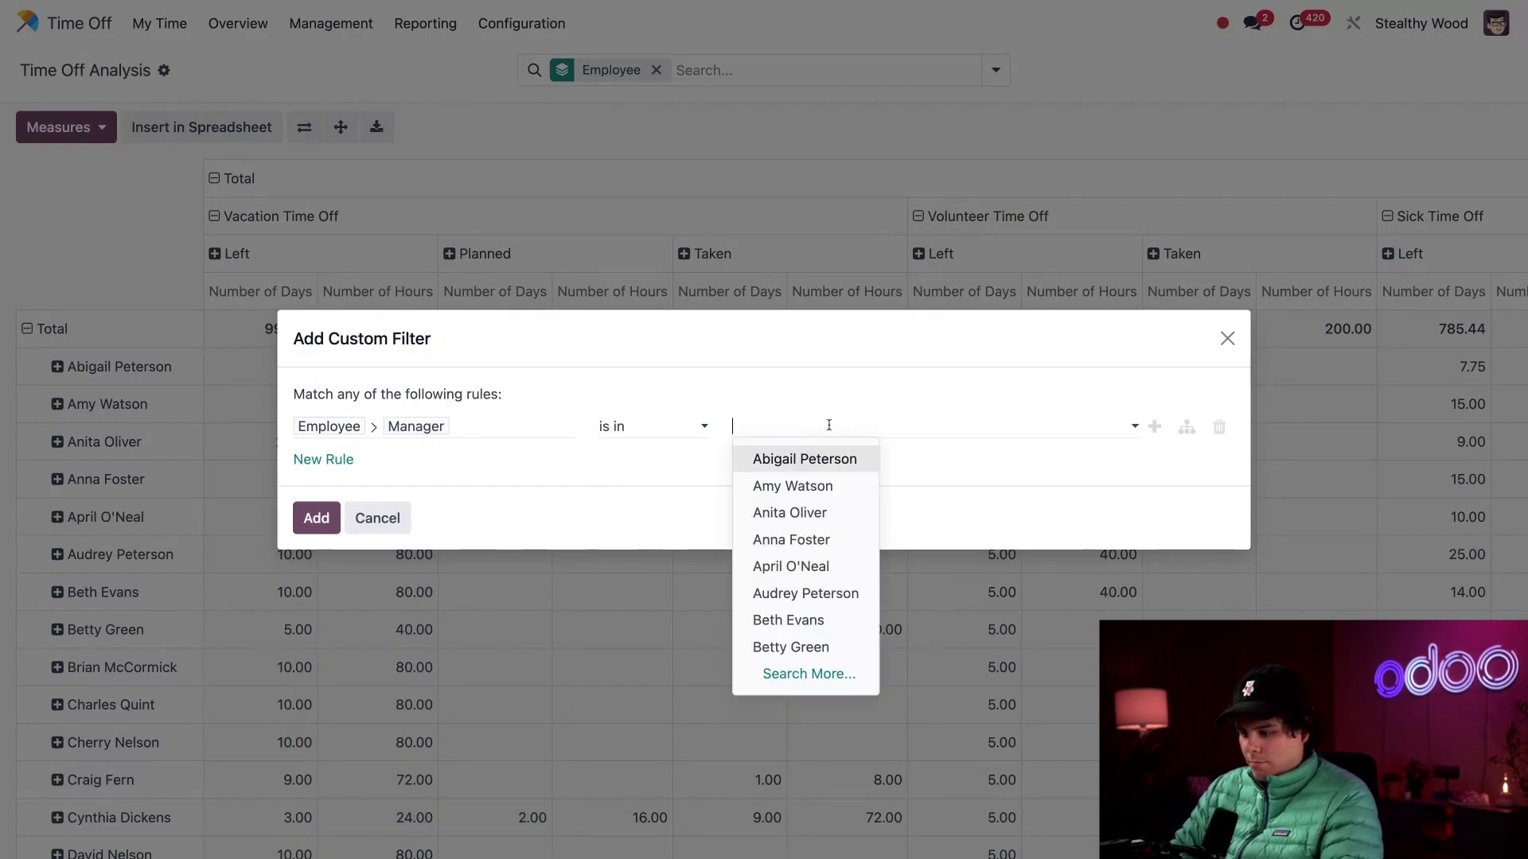
pyautogui.write('mit')
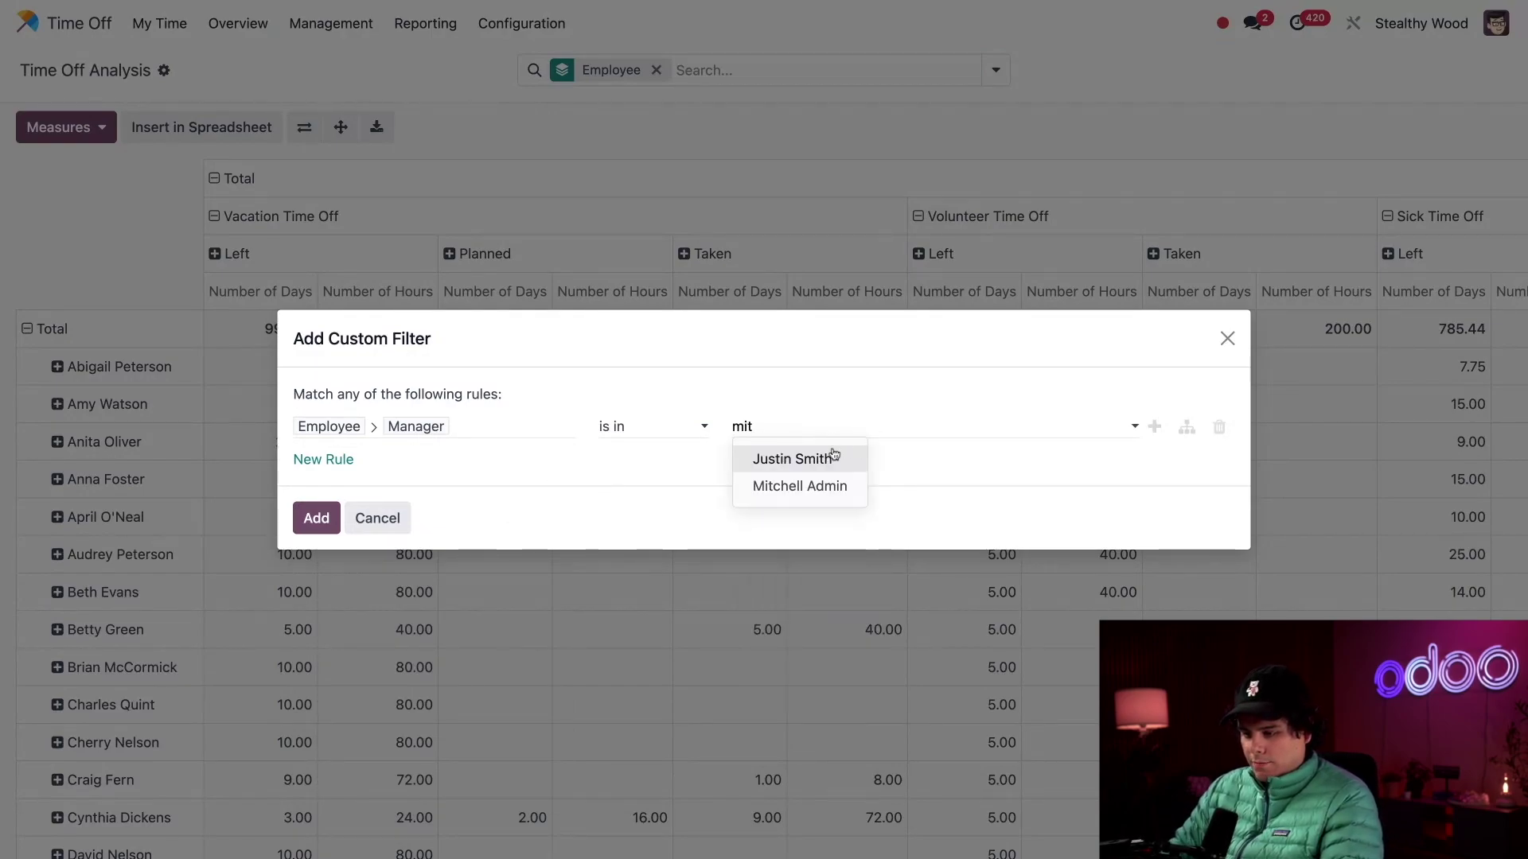
pyautogui.click(813, 485)
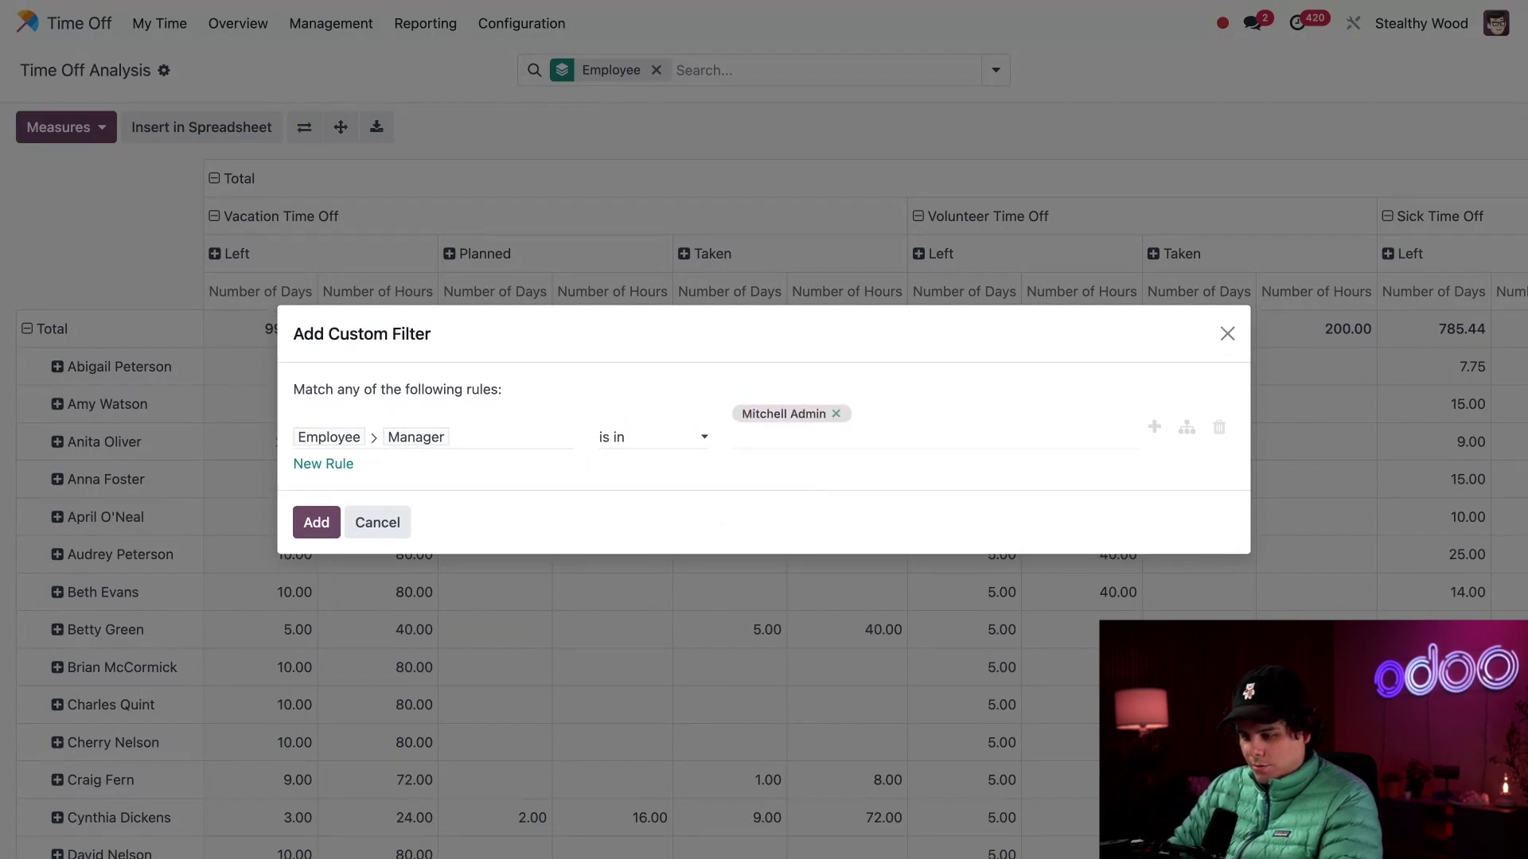
pyautogui.click(319, 521)
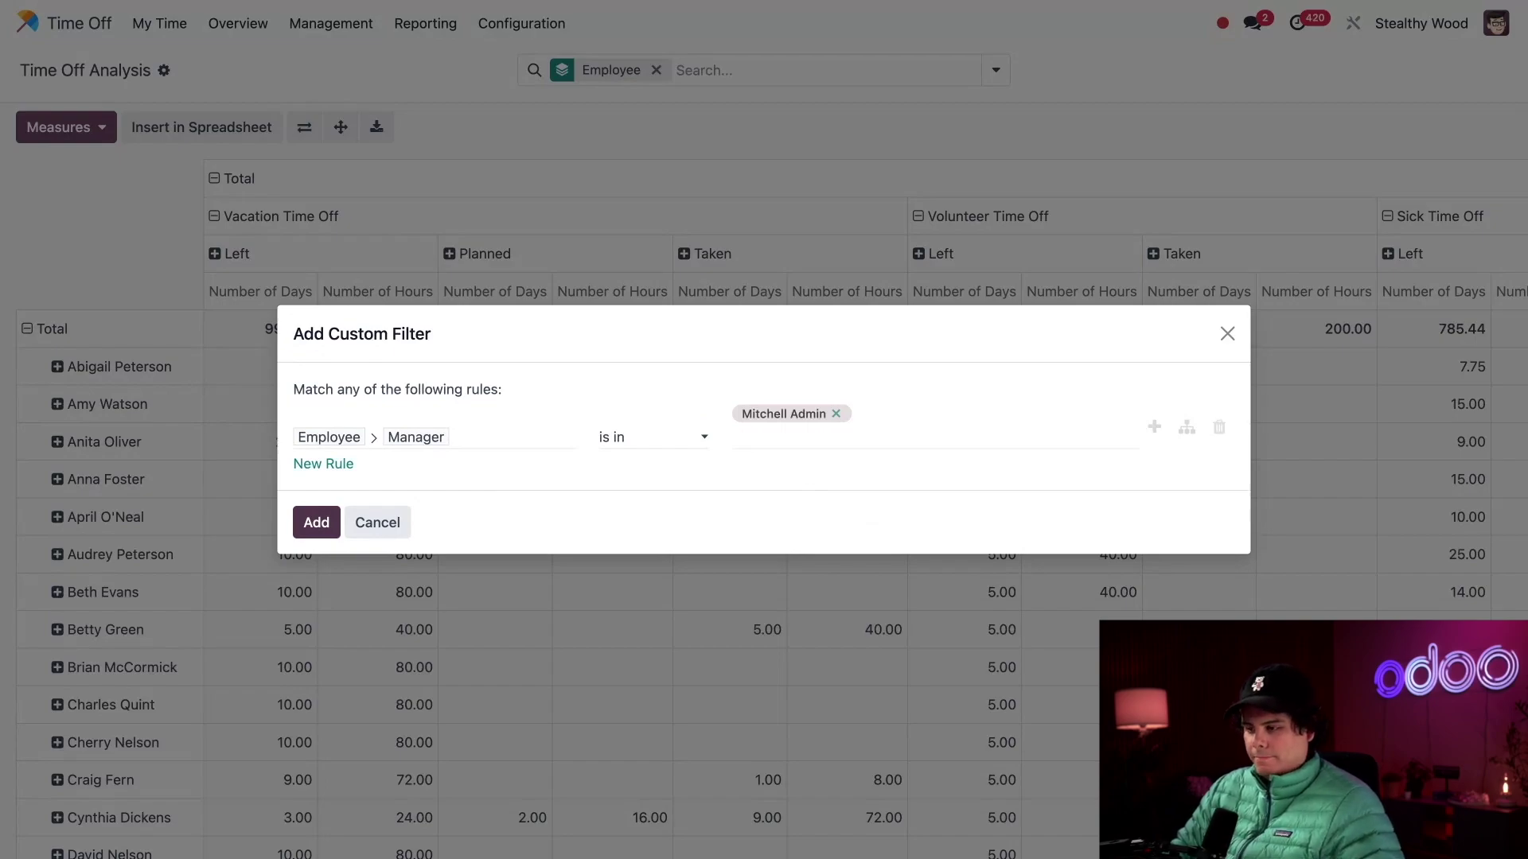
pyautogui.click(316, 522)
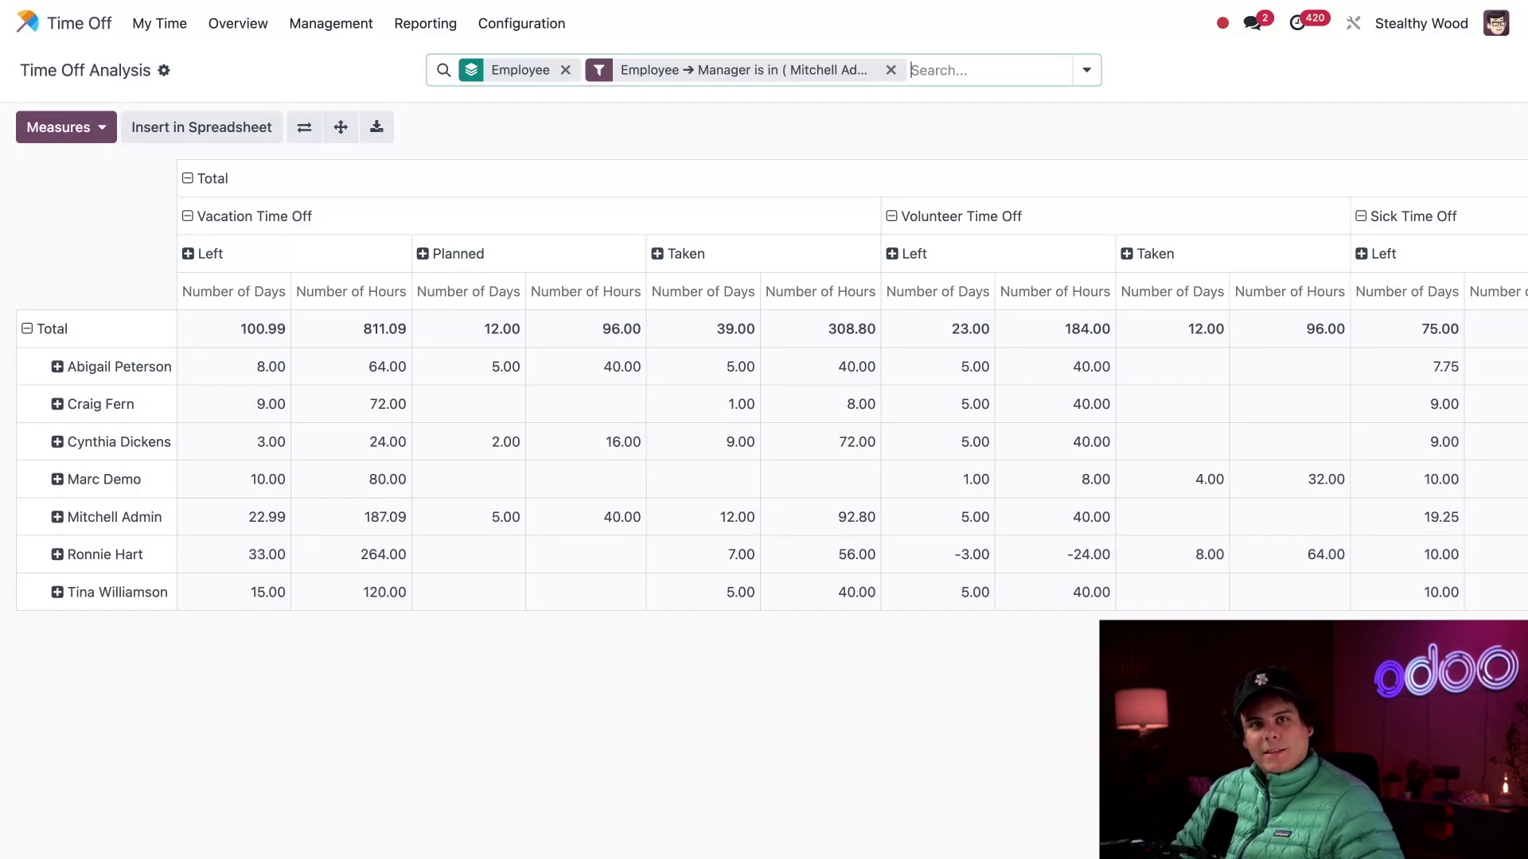
# Flip the pivot axes so employees run across the columns and leave types down the rows.
pyautogui.click(305, 129)
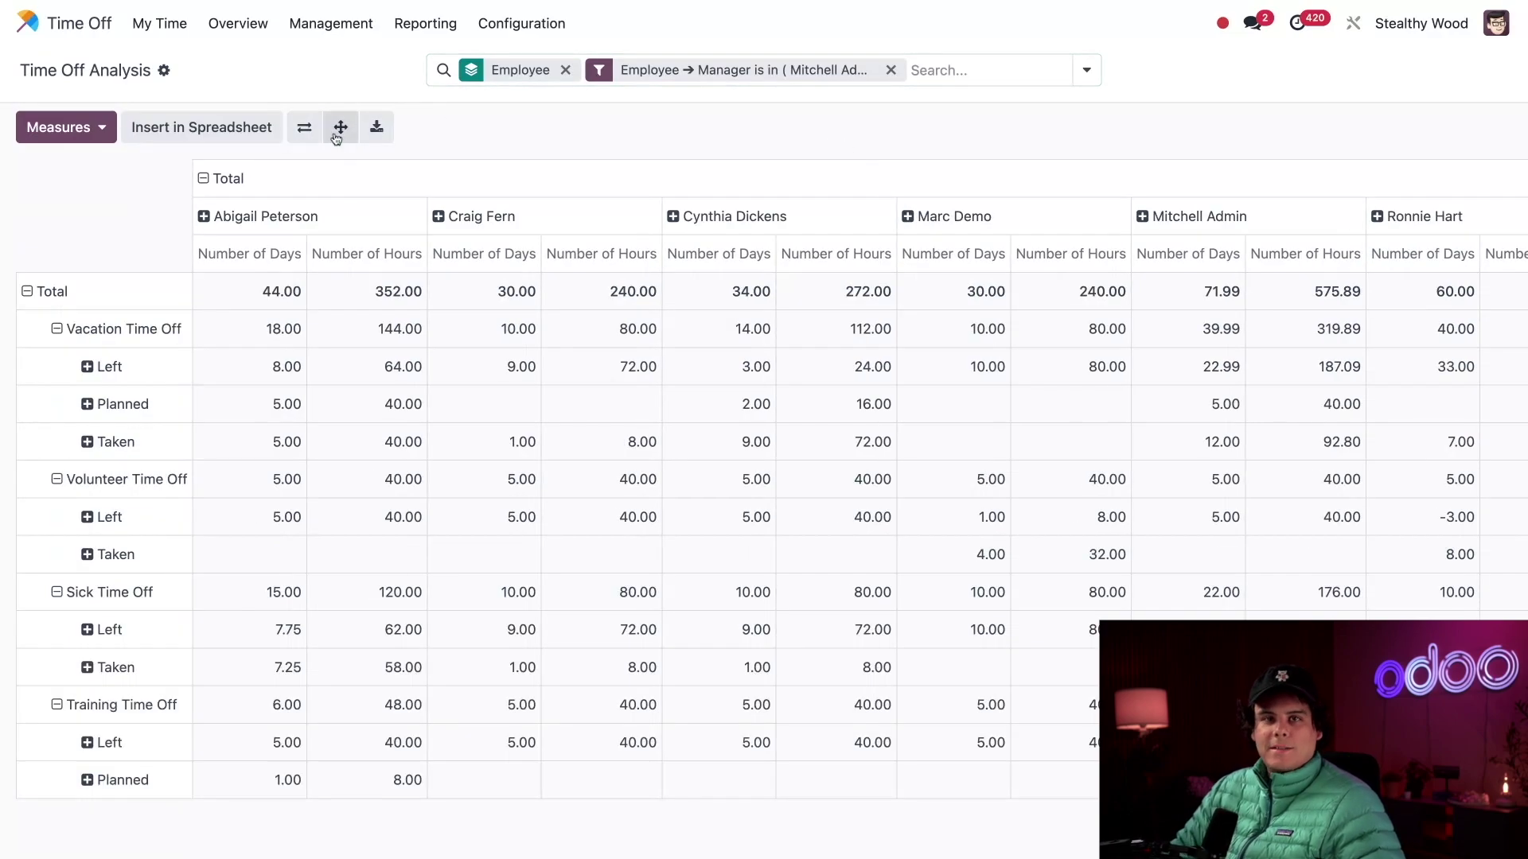